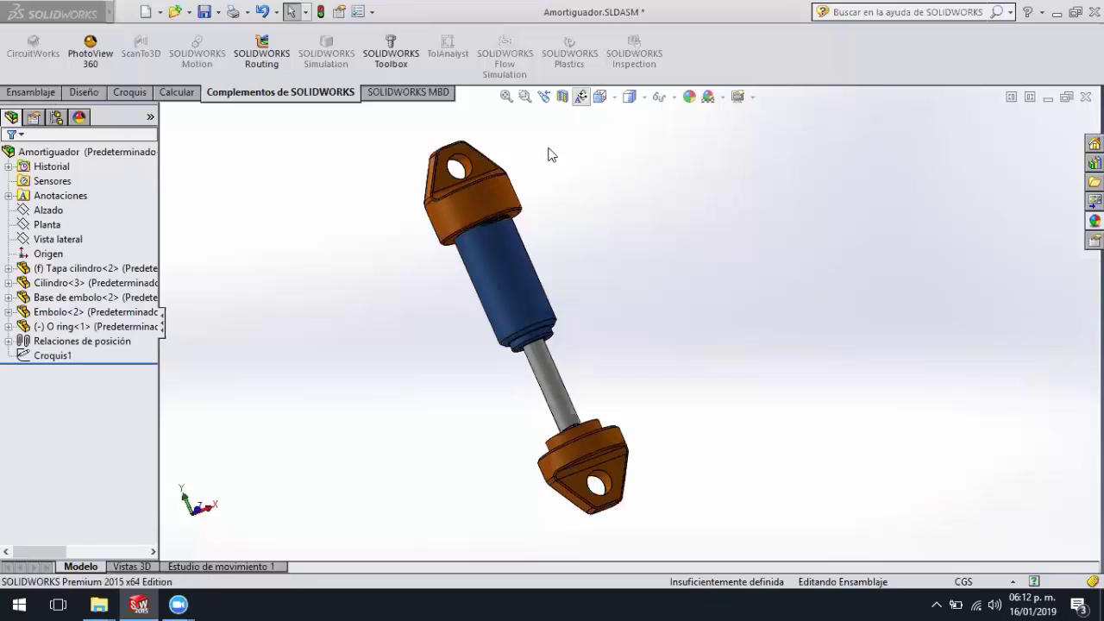
- Show the Amortiguador assembly in Front view with the Ensamblaje commands displayed
{"action": "left_click", "coordinate": [600, 95]}
{"action": "left_click", "coordinate": [623, 157]}
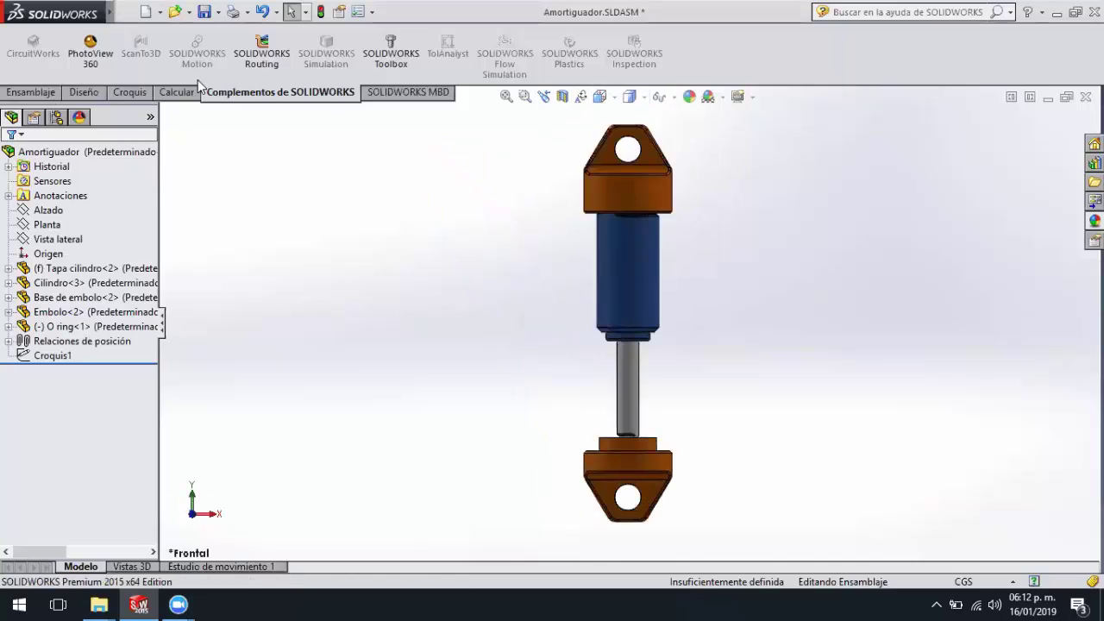
{"action": "left_click", "coordinate": [44, 92]}
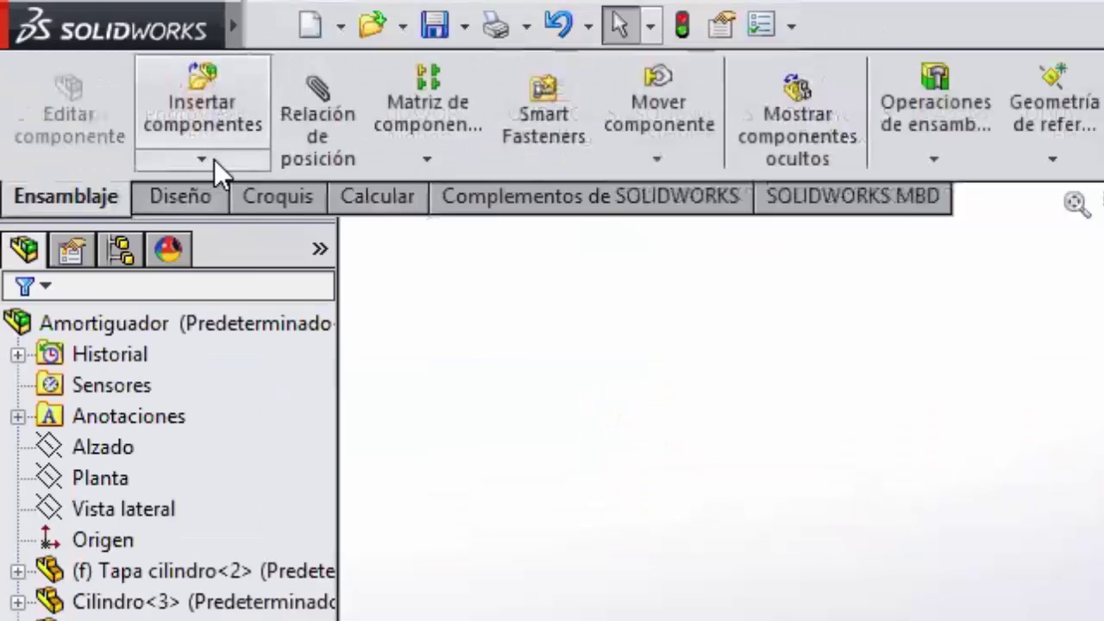
- Insert a new in-context part via Nueva pieza, placed on the Alzado plane
{"action": "left_click", "coordinate": [202, 160]}
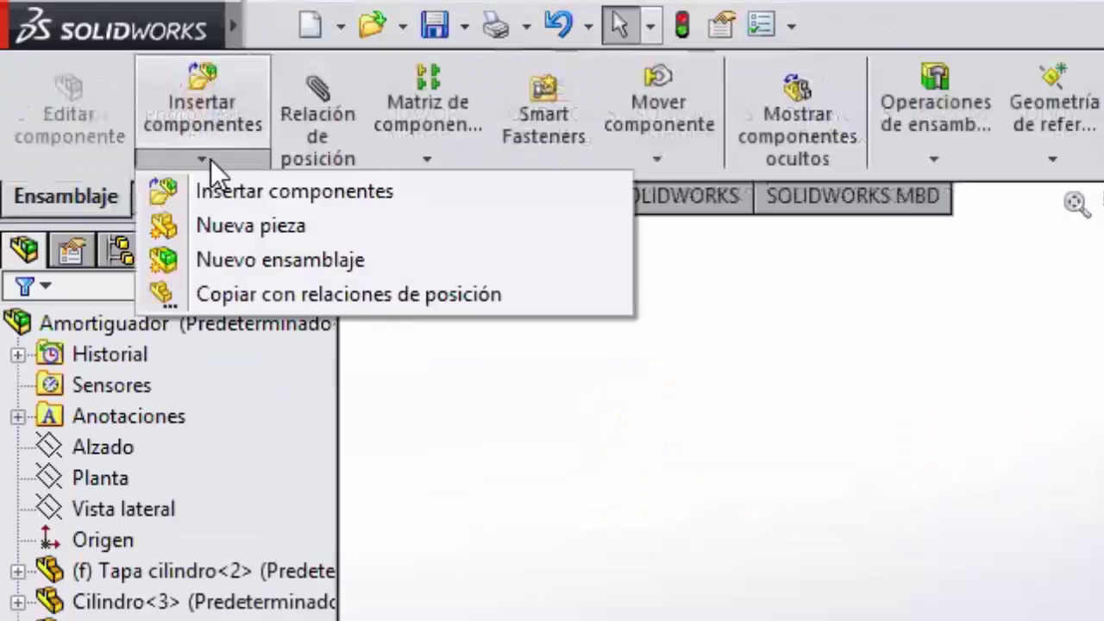
{"action": "left_click", "coordinate": [221, 224]}
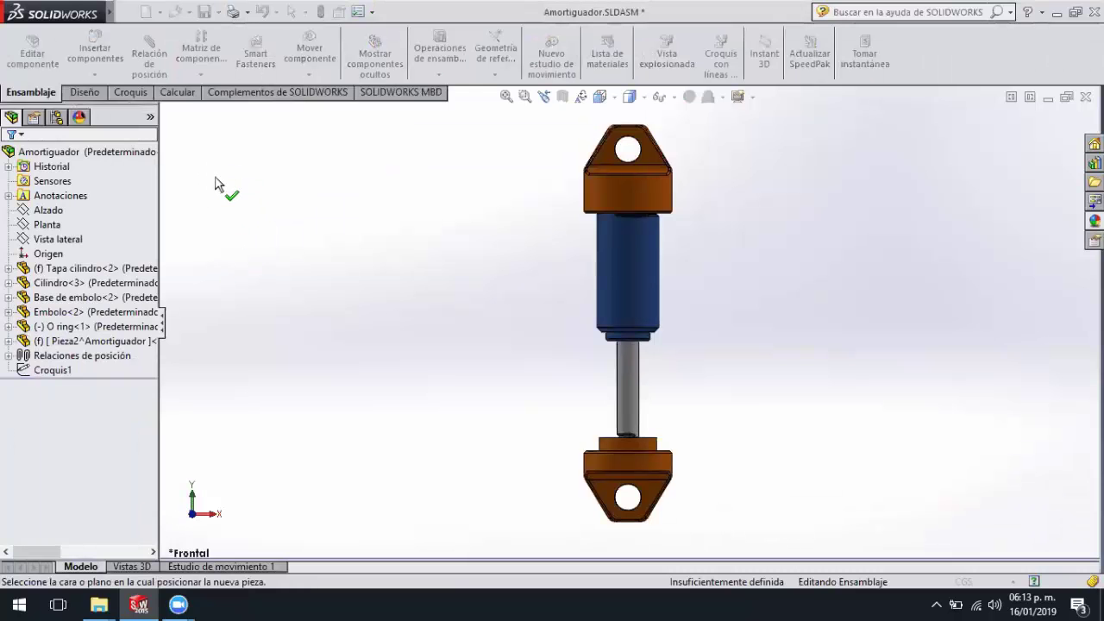
{"action": "left_click", "coordinate": [57, 213]}
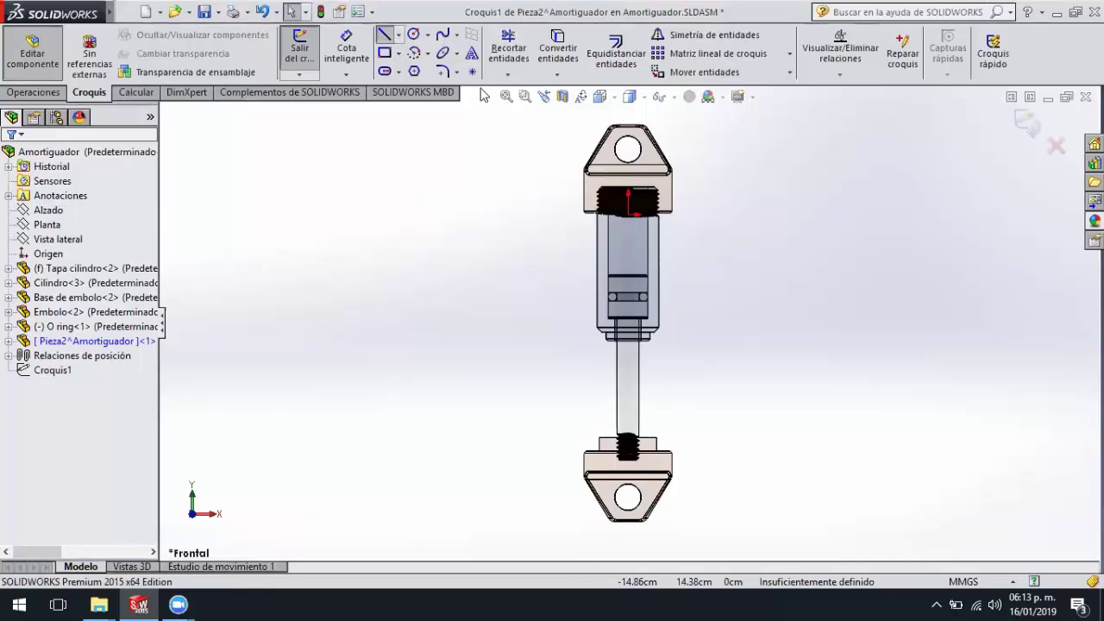
- Draw a vertical axis line from the upper thread centre to just above the lower thread
{"action": "scroll", "coordinate": [759, 290], "scroll_direction": "down", "scroll_amount": 5}
{"action": "scroll", "coordinate": [759, 293], "scroll_direction": "down", "scroll_amount": 2}
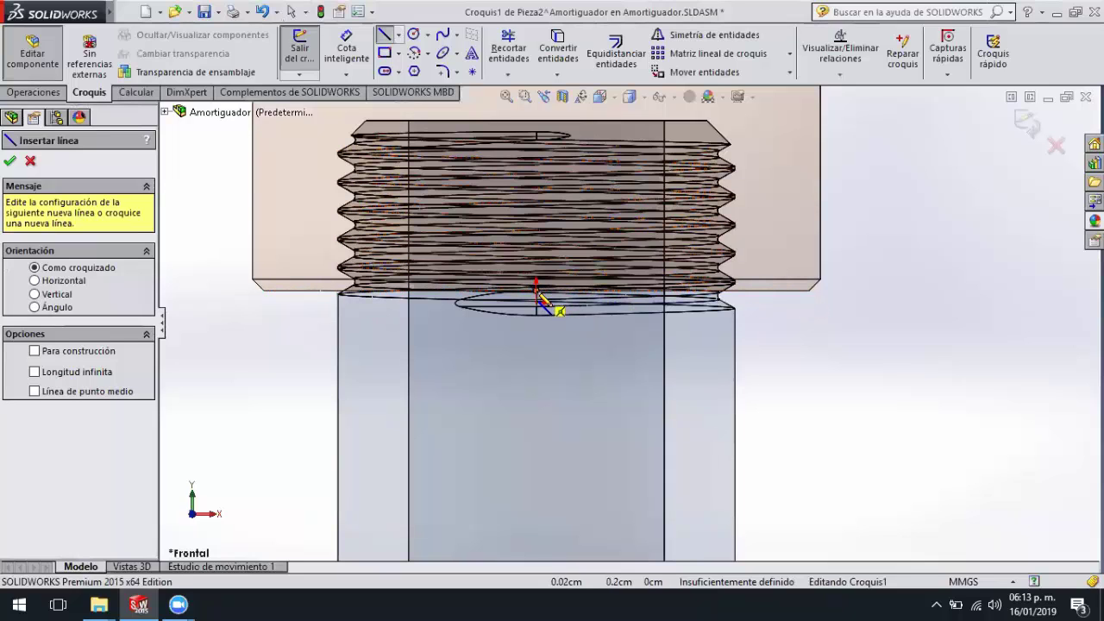
{"action": "left_click", "coordinate": [543, 345]}
{"action": "scroll", "coordinate": [552, 349], "scroll_direction": "up", "scroll_amount": 5}
{"action": "scroll", "coordinate": [604, 371], "scroll_direction": "up", "scroll_amount": 3}
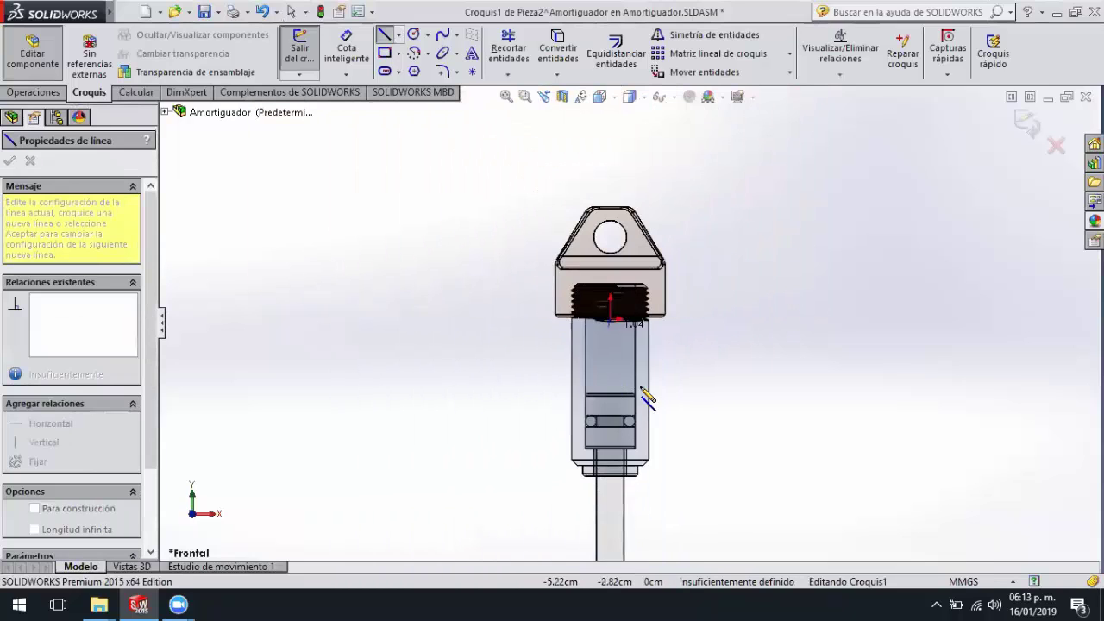
{"action": "scroll", "coordinate": [642, 392], "scroll_direction": "down", "scroll_amount": 2}
{"action": "scroll", "coordinate": [653, 382], "scroll_direction": "up", "scroll_amount": 3}
{"action": "scroll", "coordinate": [646, 400], "scroll_direction": "down", "scroll_amount": 4}
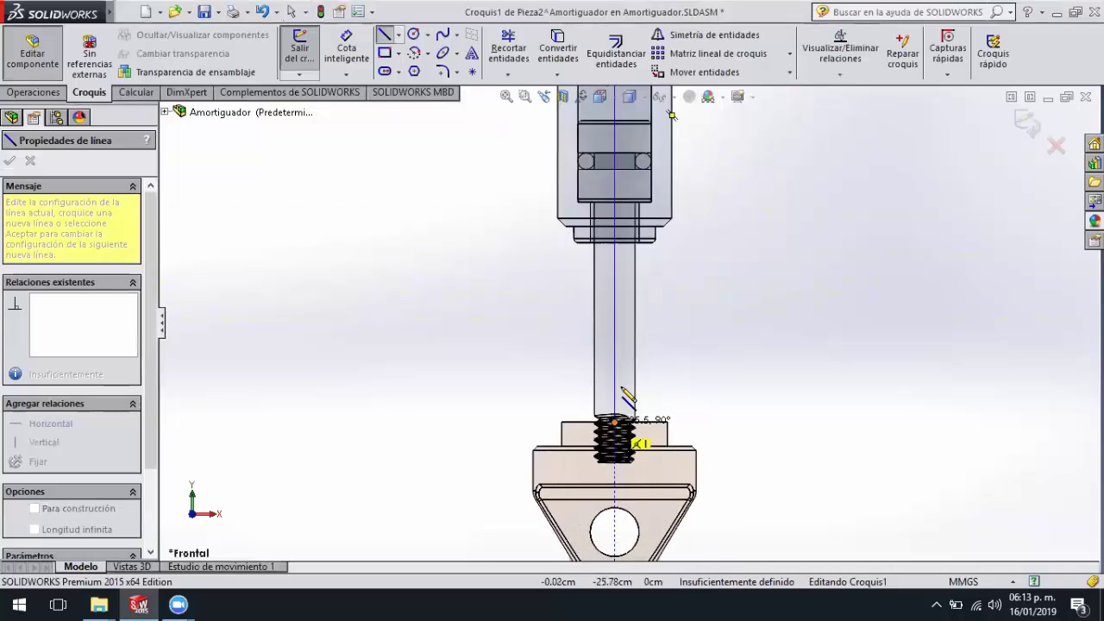
{"action": "scroll", "coordinate": [638, 423], "scroll_direction": "down", "scroll_amount": 2}
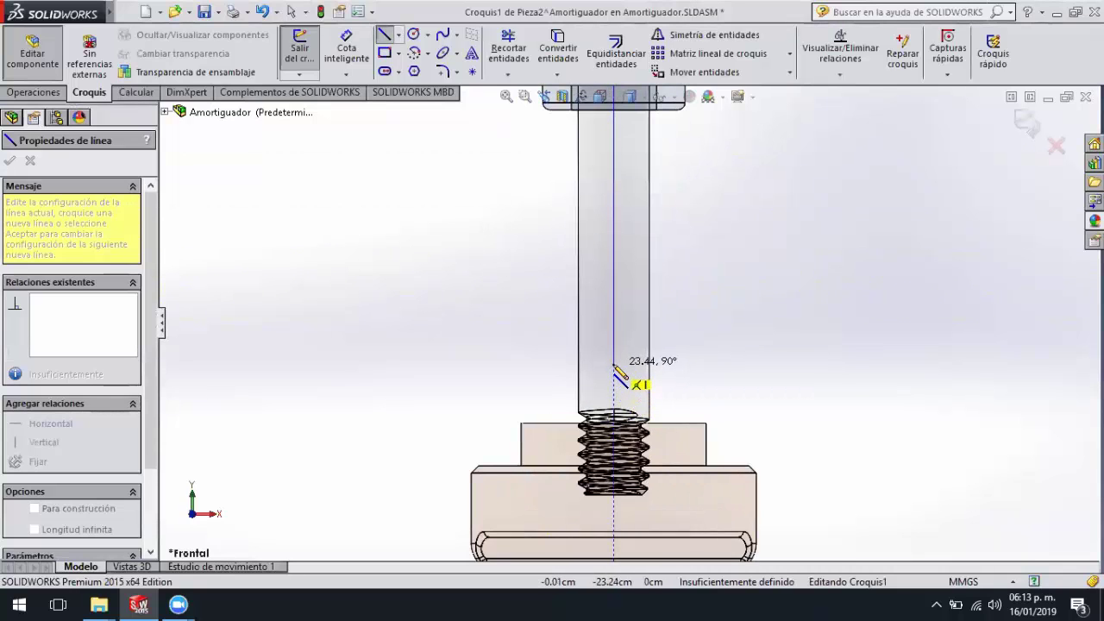
{"action": "left_click", "coordinate": [613, 366]}
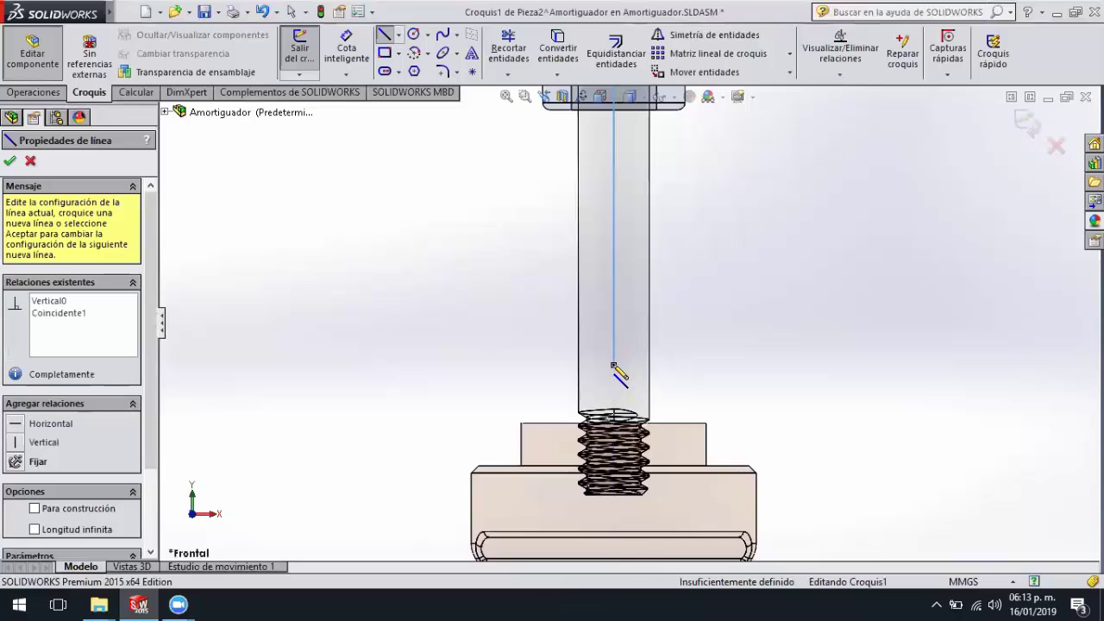
{"action": "key", "text": "Escape"}
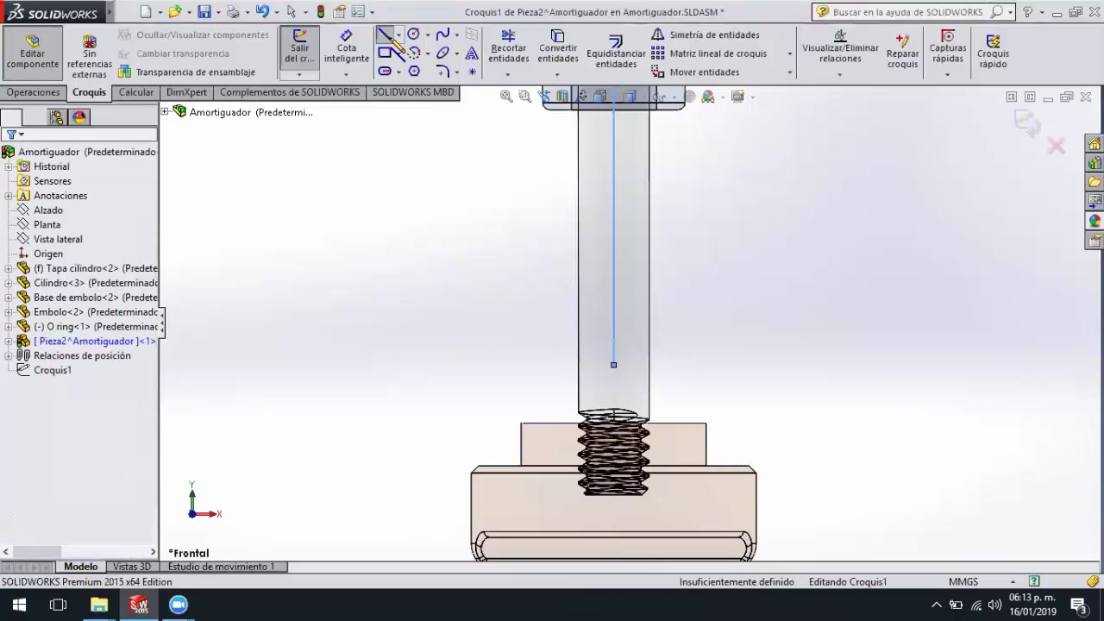
- Dimension the line's lower endpoint 10 above the lower base's top edge
{"action": "left_click", "coordinate": [345, 49]}
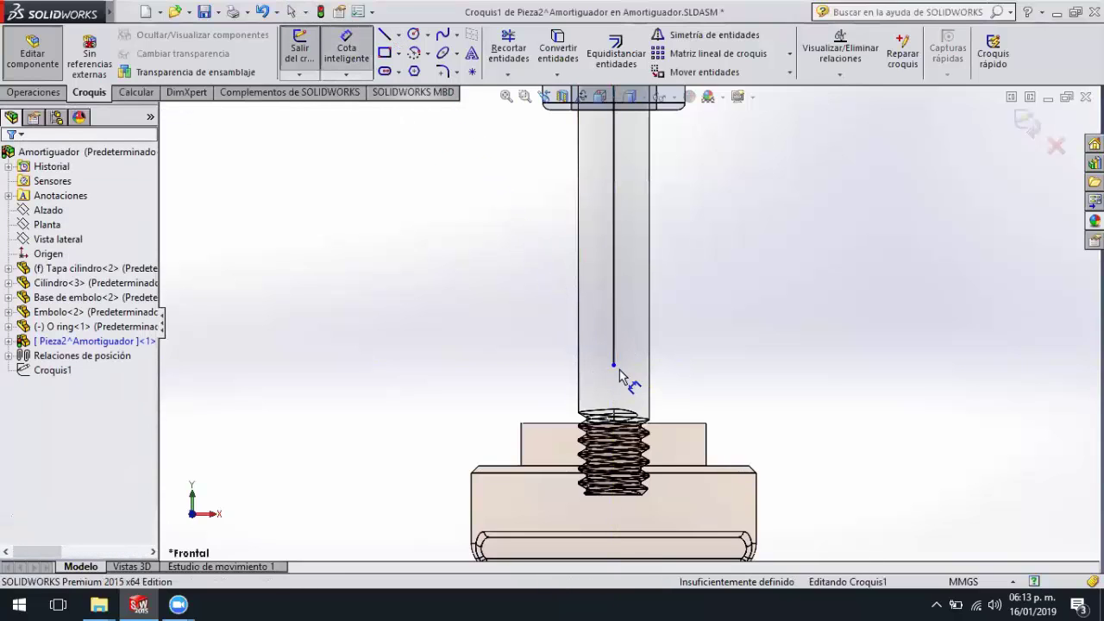
{"action": "left_click", "coordinate": [614, 366]}
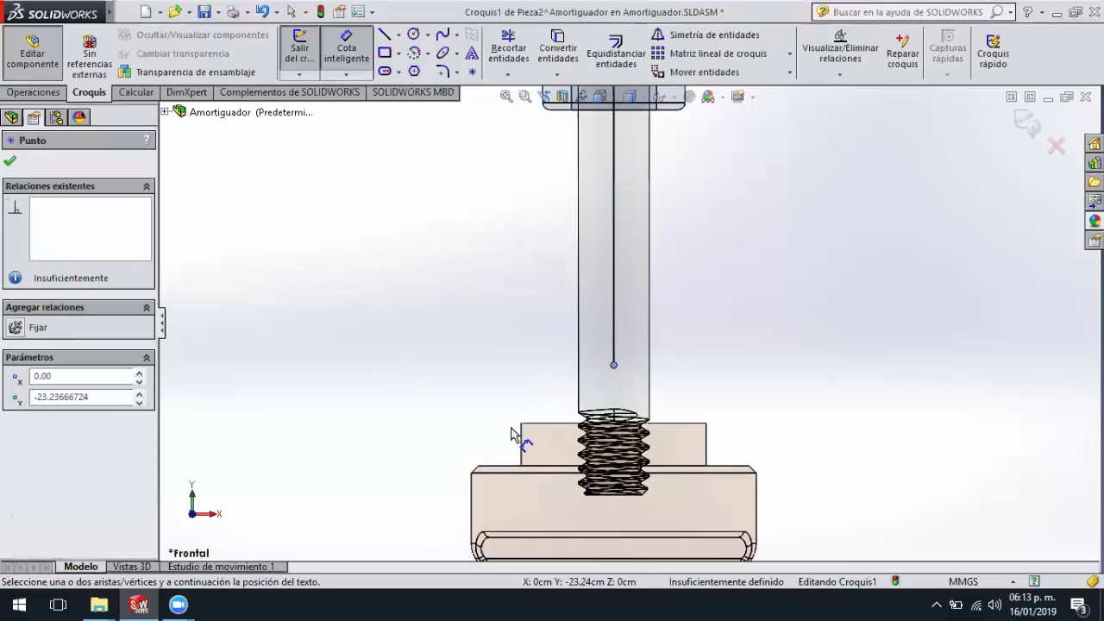
{"action": "left_click", "coordinate": [509, 467]}
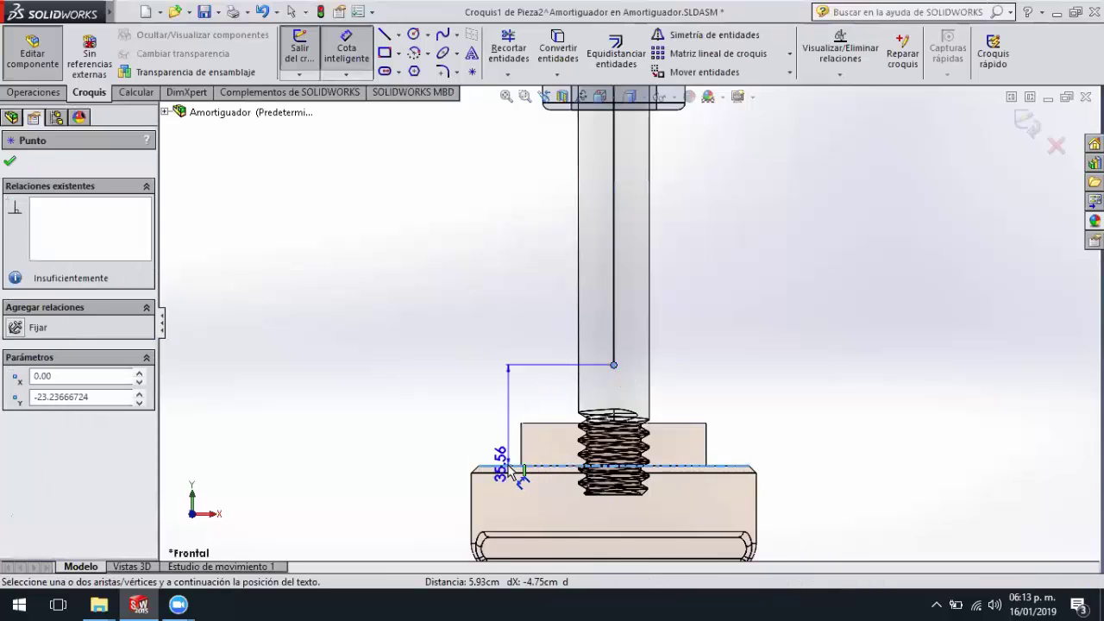
{"action": "left_click", "coordinate": [440, 422]}
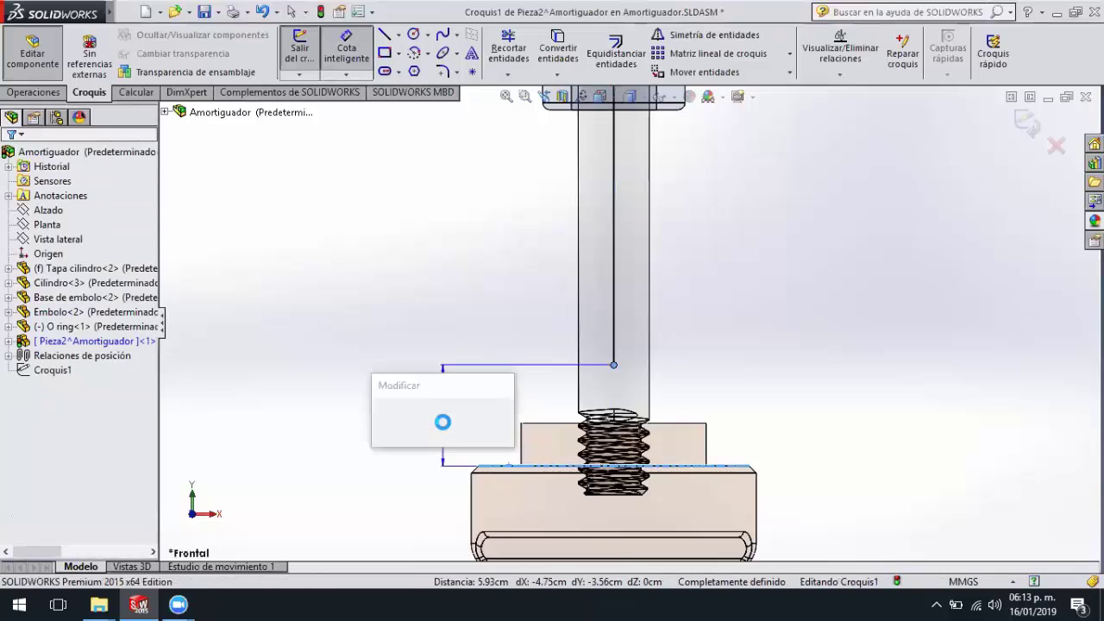
{"action": "type", "text": "10"}
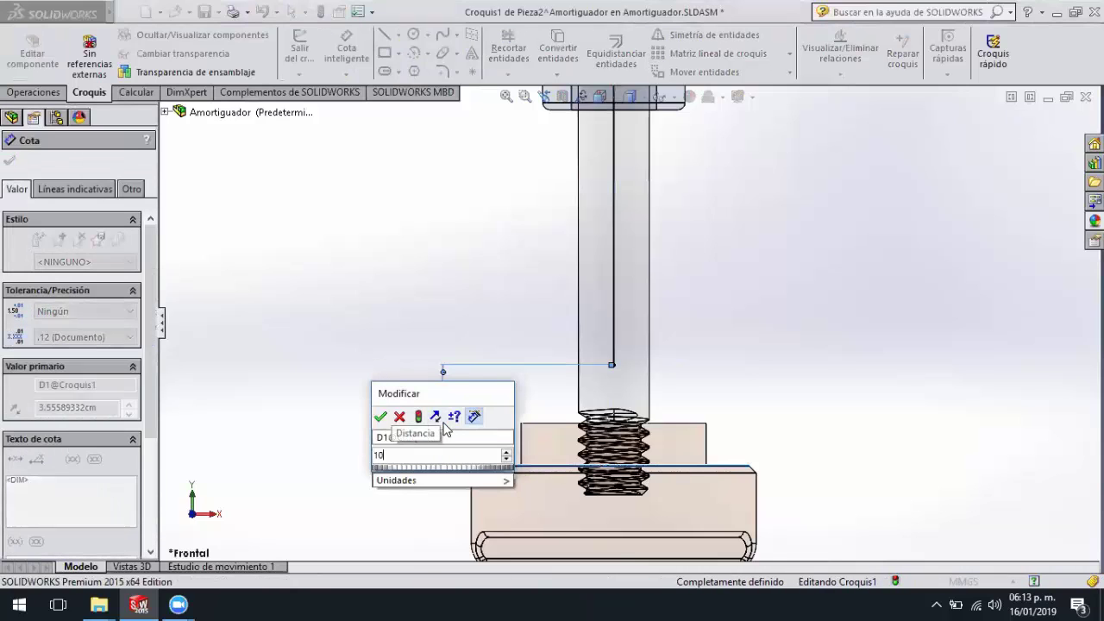
{"action": "key", "text": "Return"}
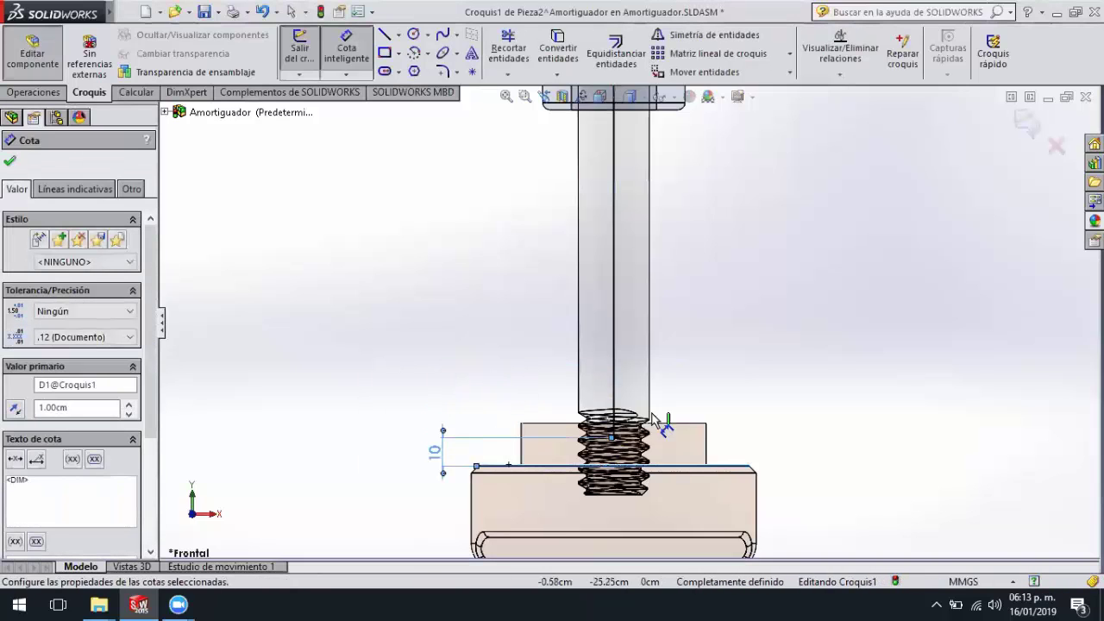
{"action": "left_click", "coordinate": [697, 251]}
- Exit the fully defined Croquis1 sketch back to part editing
{"action": "scroll", "coordinate": [706, 224], "scroll_direction": "up", "scroll_amount": 4}
{"action": "scroll", "coordinate": [712, 201], "scroll_direction": "up", "scroll_amount": 2}
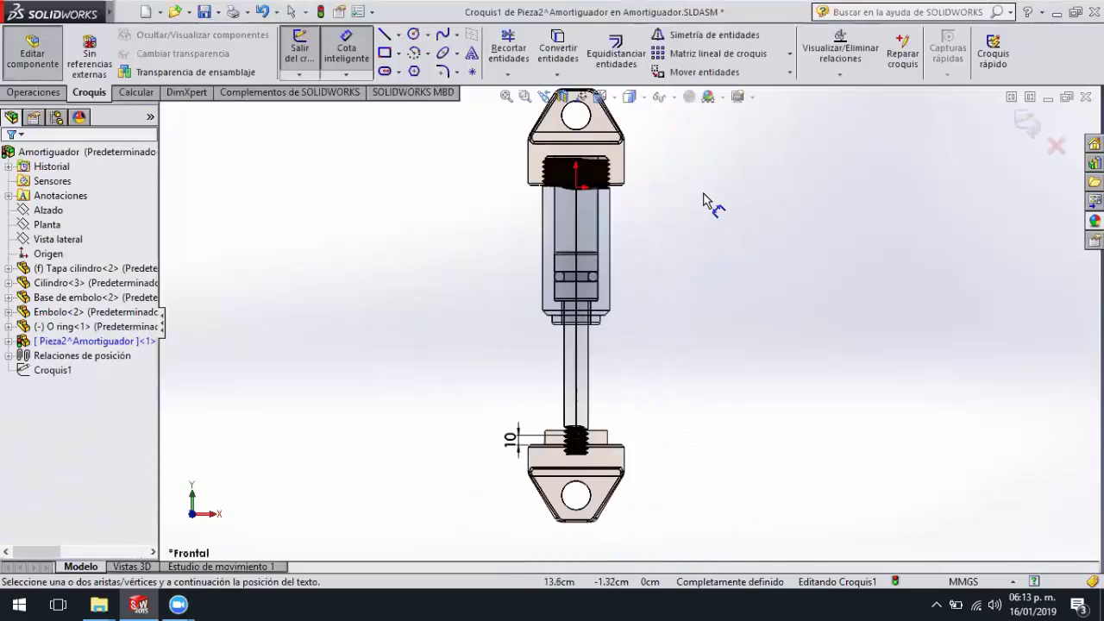
{"action": "scroll", "coordinate": [747, 205], "scroll_direction": "up", "scroll_amount": 1}
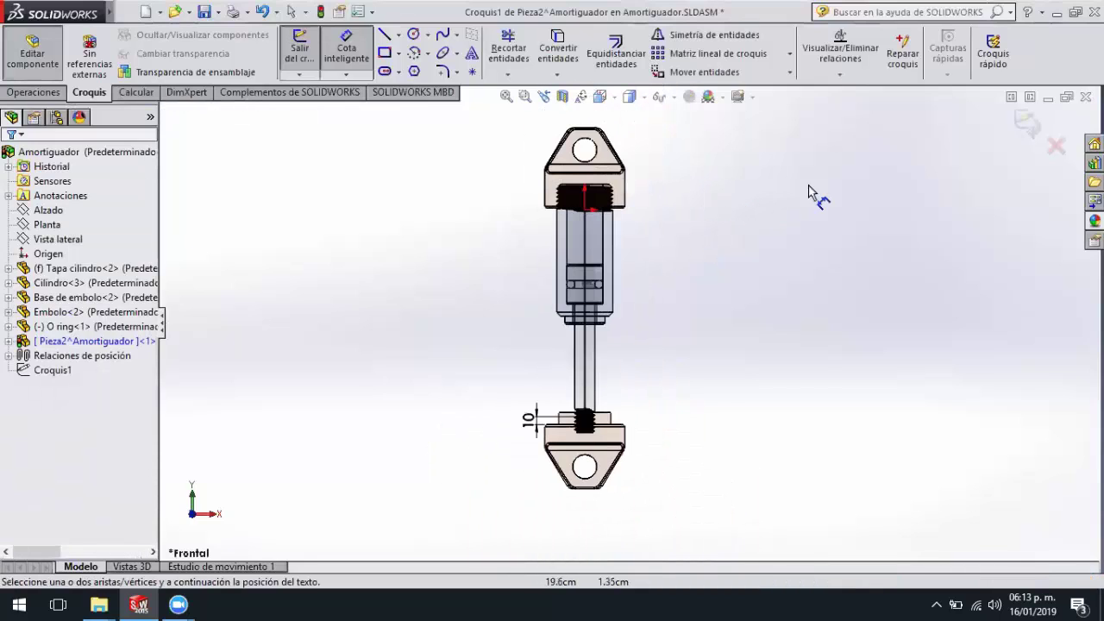
{"action": "left_click", "coordinate": [1026, 121]}
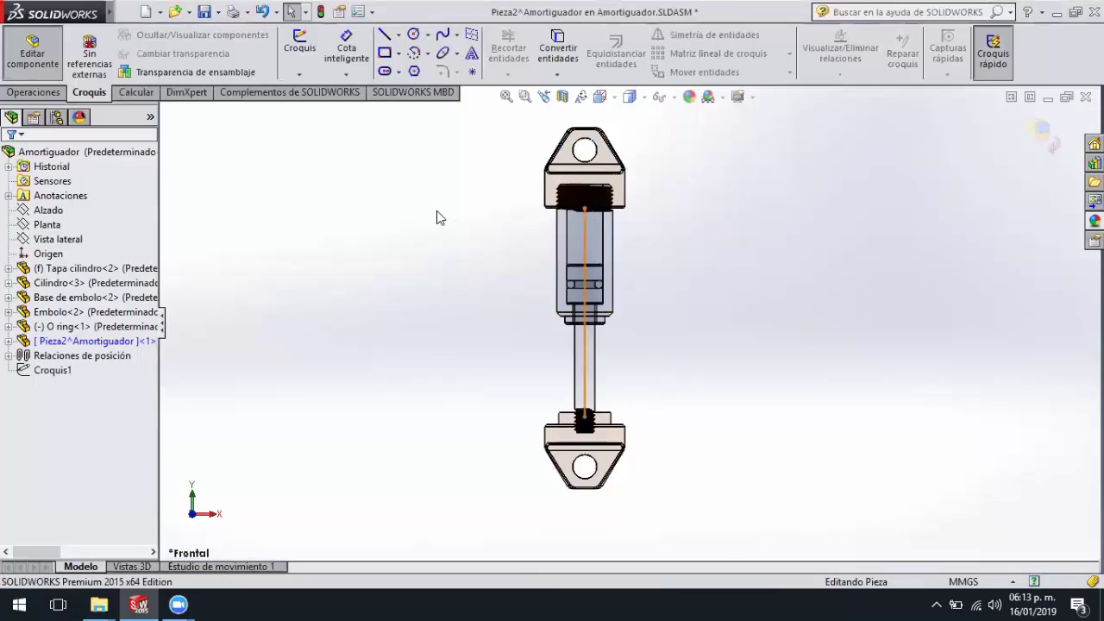
- Hide and re-show sketches in the view, then select the Alzado plane
{"action": "left_click", "coordinate": [661, 97]}
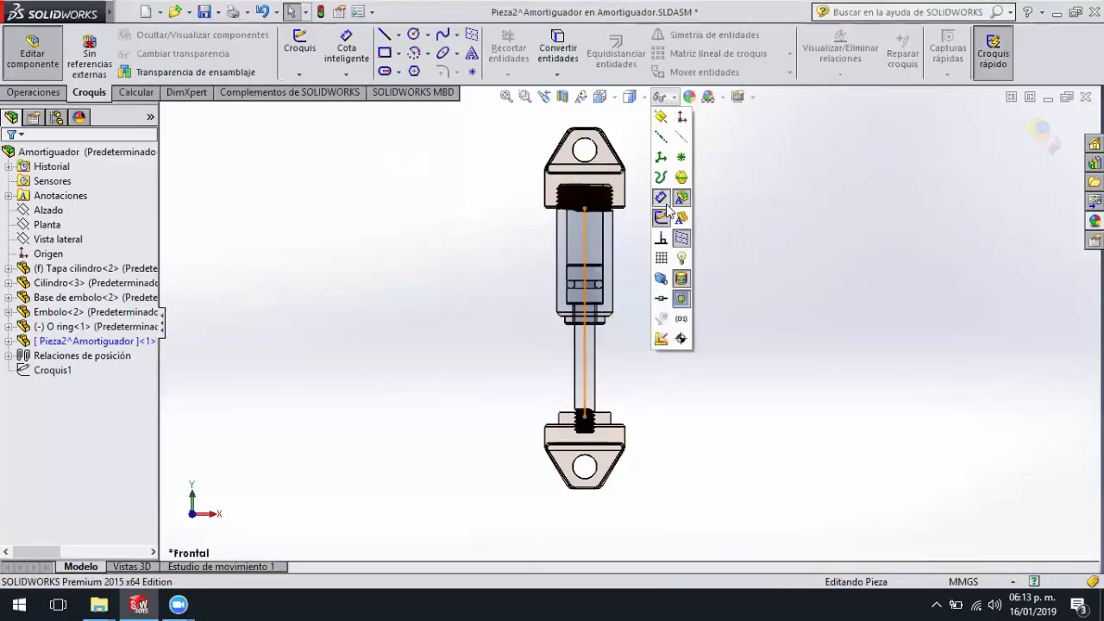
{"action": "left_click", "coordinate": [661, 218]}
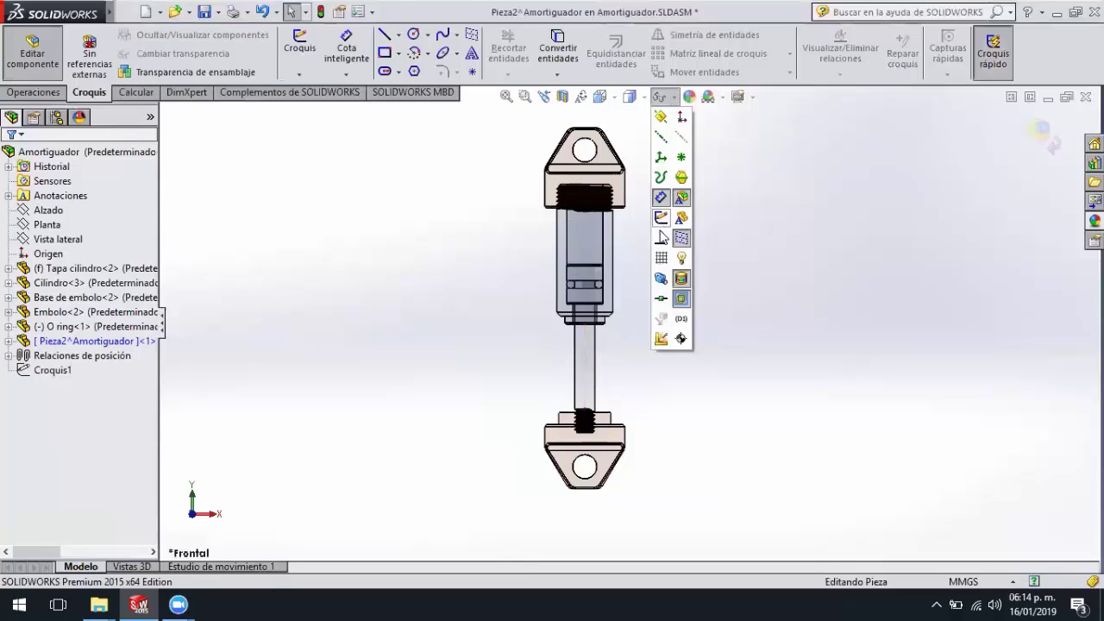
{"action": "left_click", "coordinate": [662, 218]}
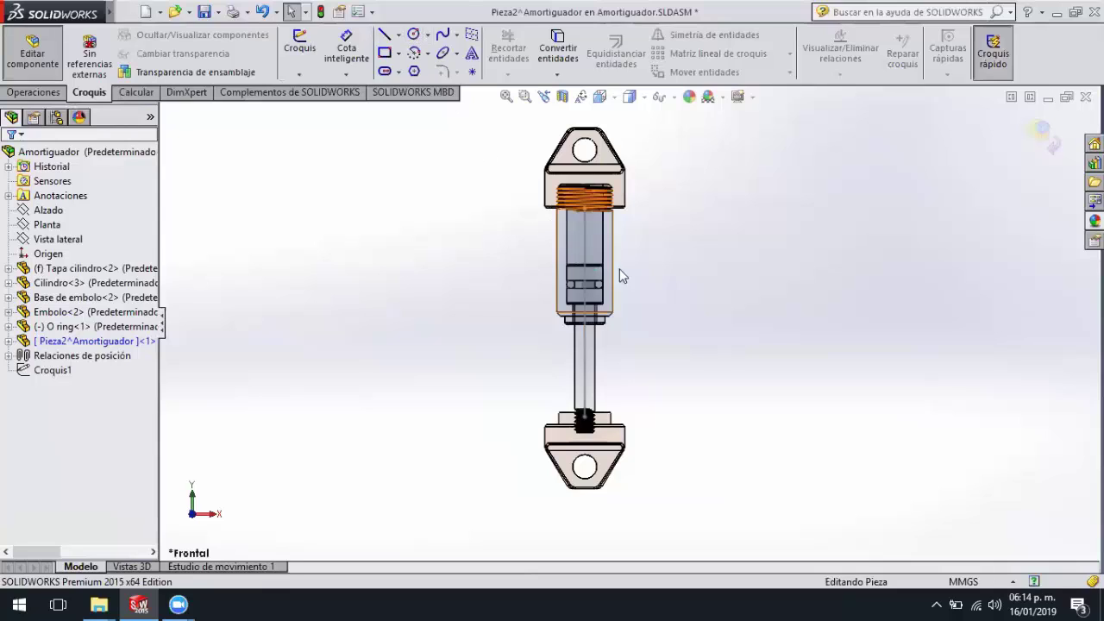
{"action": "left_click", "coordinate": [51, 211]}
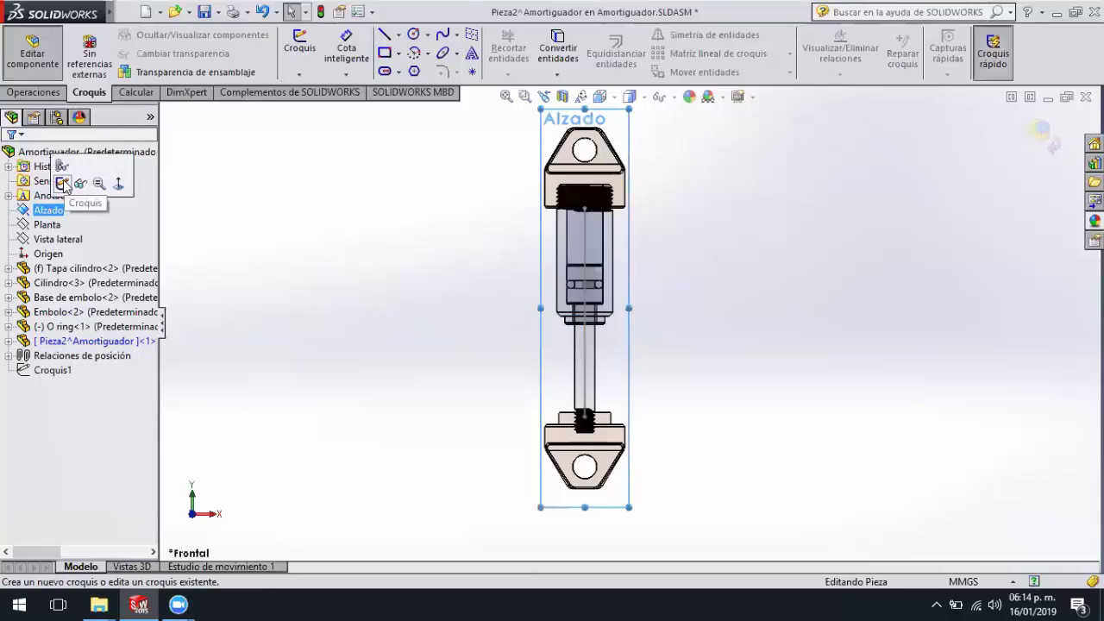
- Sketch a small circle in Croquis2 just left of the cylinder top, then begin Add Relation
{"action": "left_click", "coordinate": [65, 184]}
{"action": "left_click", "coordinate": [415, 40]}
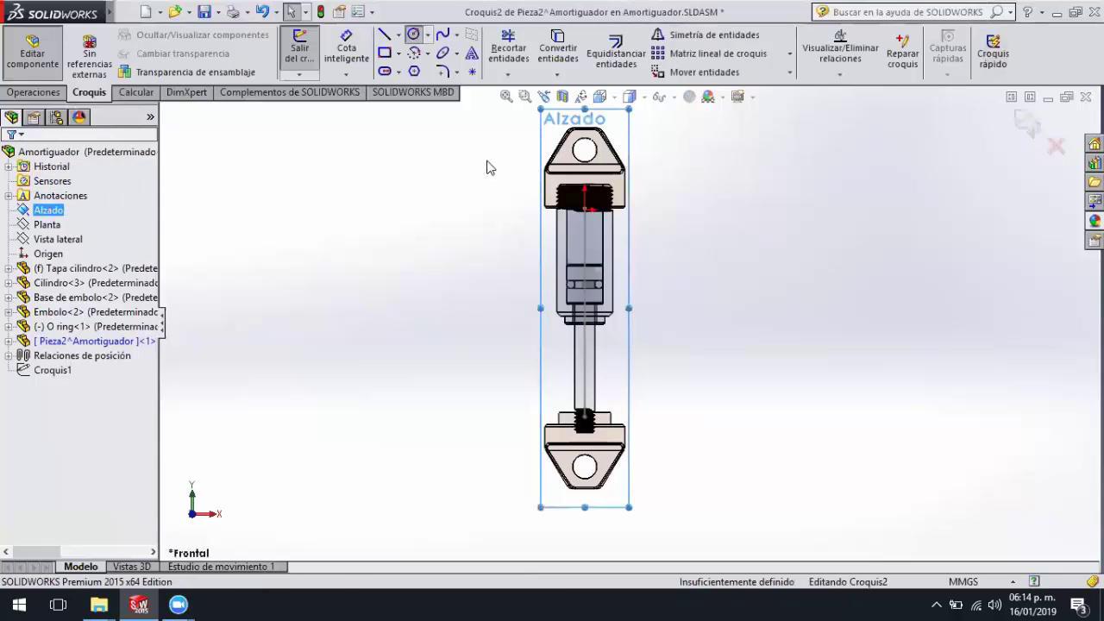
{"action": "scroll", "coordinate": [565, 209], "scroll_direction": "up", "scroll_amount": 5}
{"action": "scroll", "coordinate": [557, 233], "scroll_direction": "up", "scroll_amount": 3}
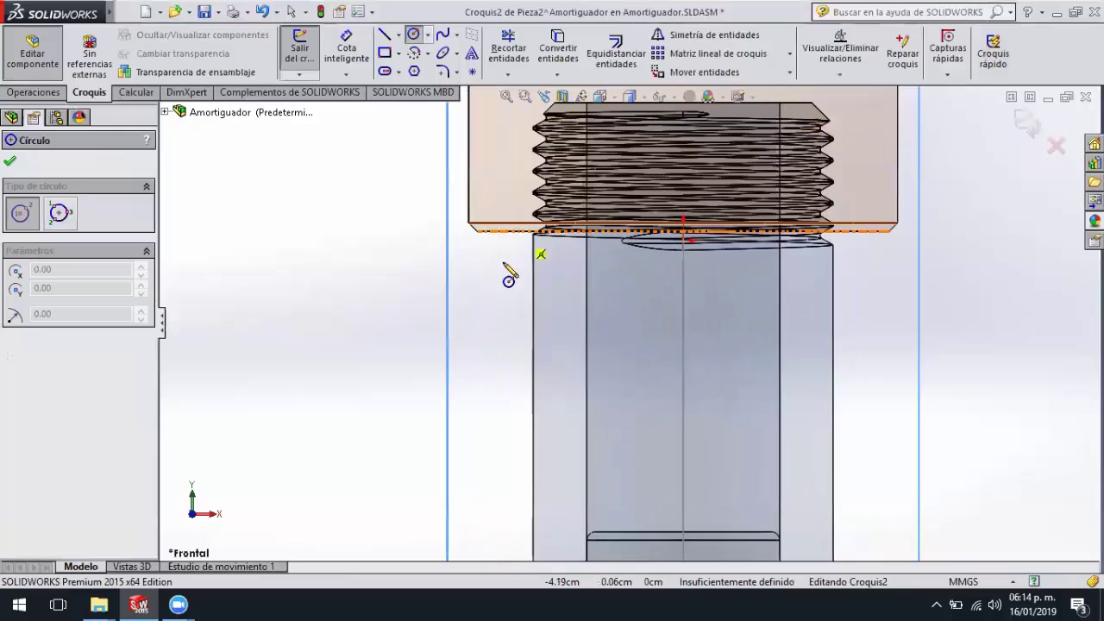
{"action": "left_click", "coordinate": [505, 259]}
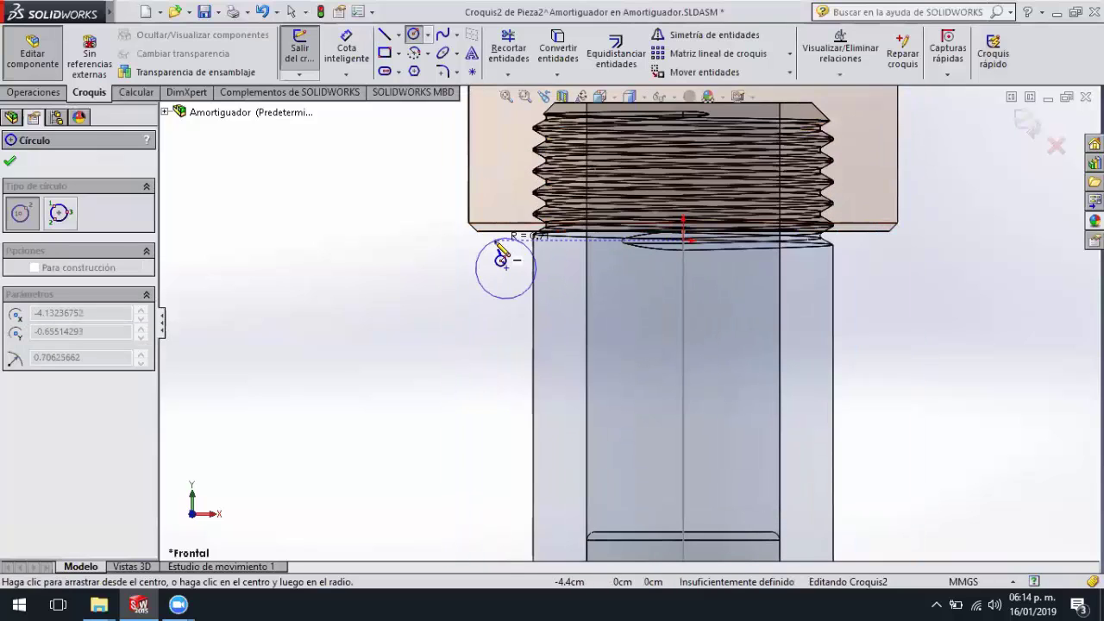
{"action": "left_click", "coordinate": [489, 251]}
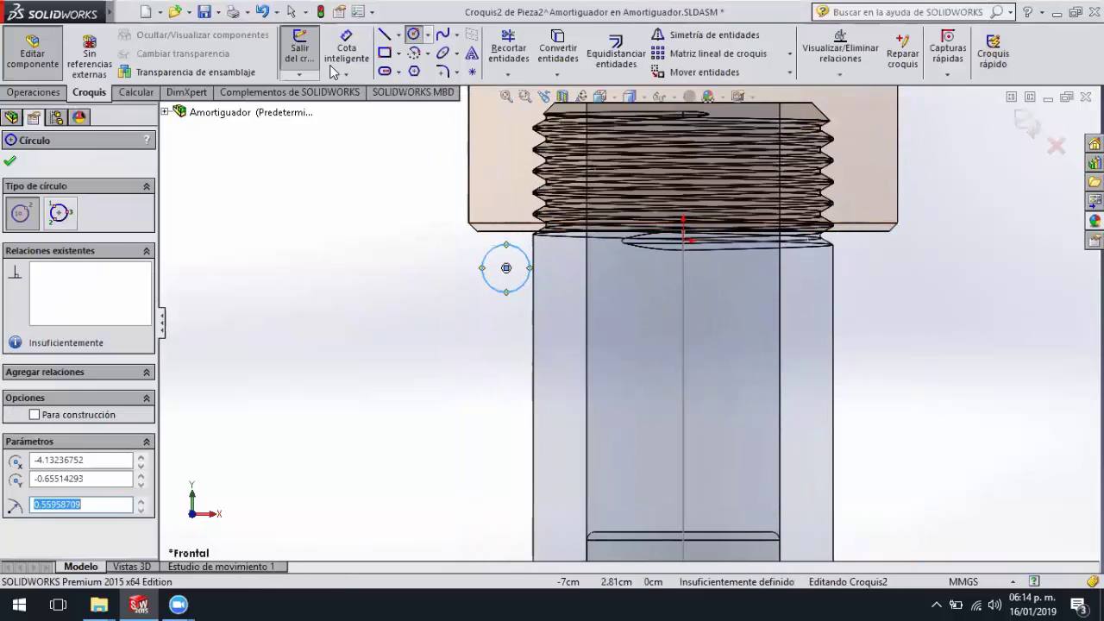
{"action": "left_click", "coordinate": [842, 76]}
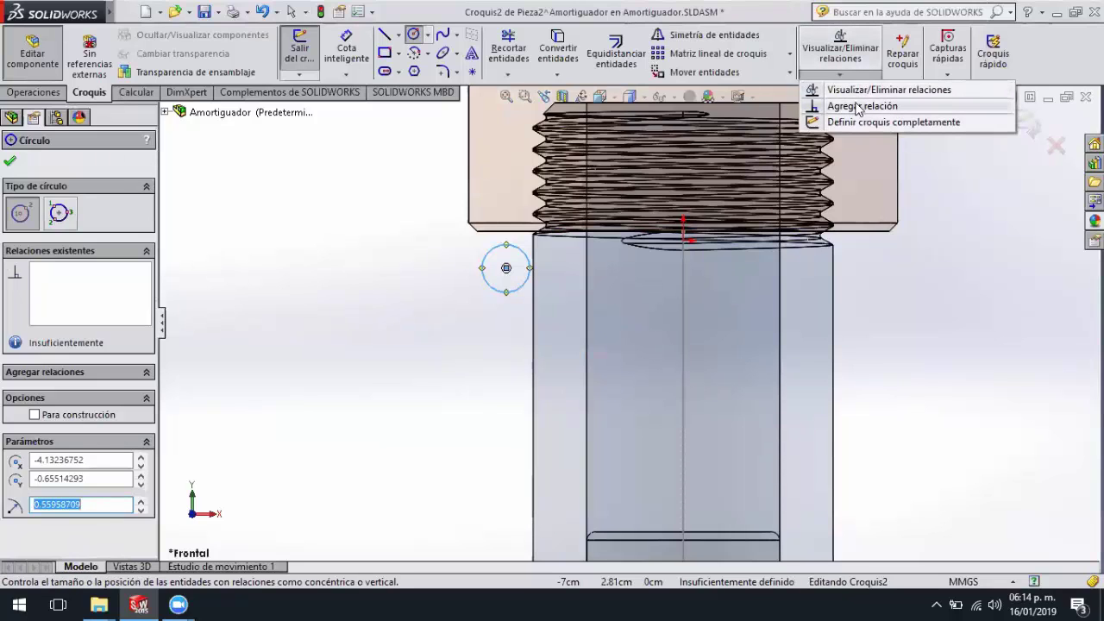
{"action": "left_click", "coordinate": [854, 107]}
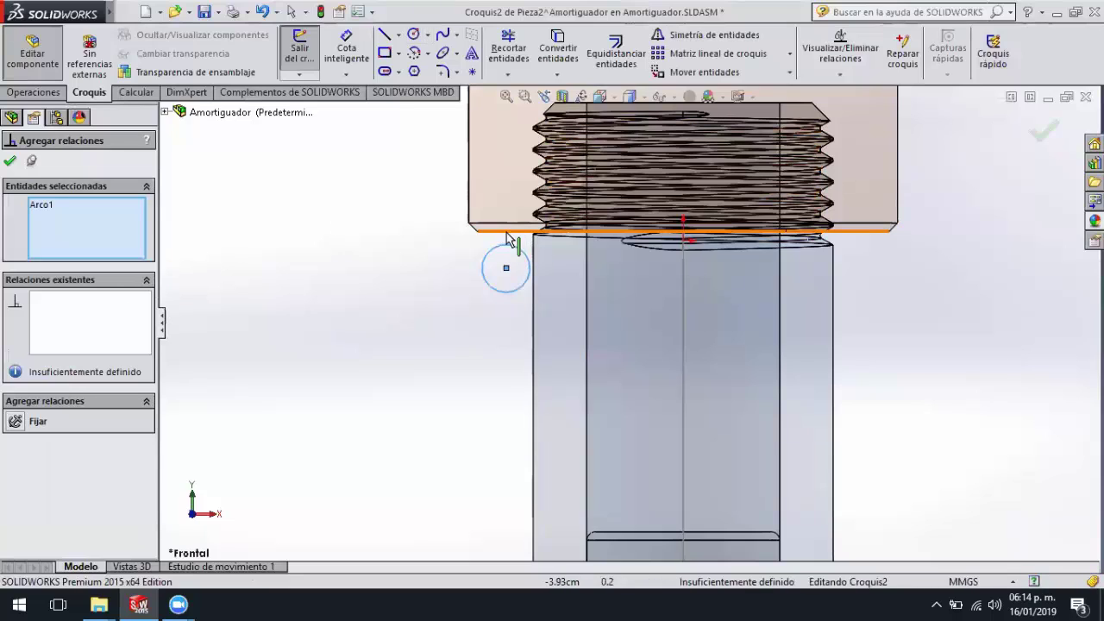
- Make the circle tangent to the cap's bottom edge (Tangente0)
{"action": "scroll", "coordinate": [515, 246], "scroll_direction": "down", "scroll_amount": 1}
{"action": "scroll", "coordinate": [488, 242], "scroll_direction": "down", "scroll_amount": 1}
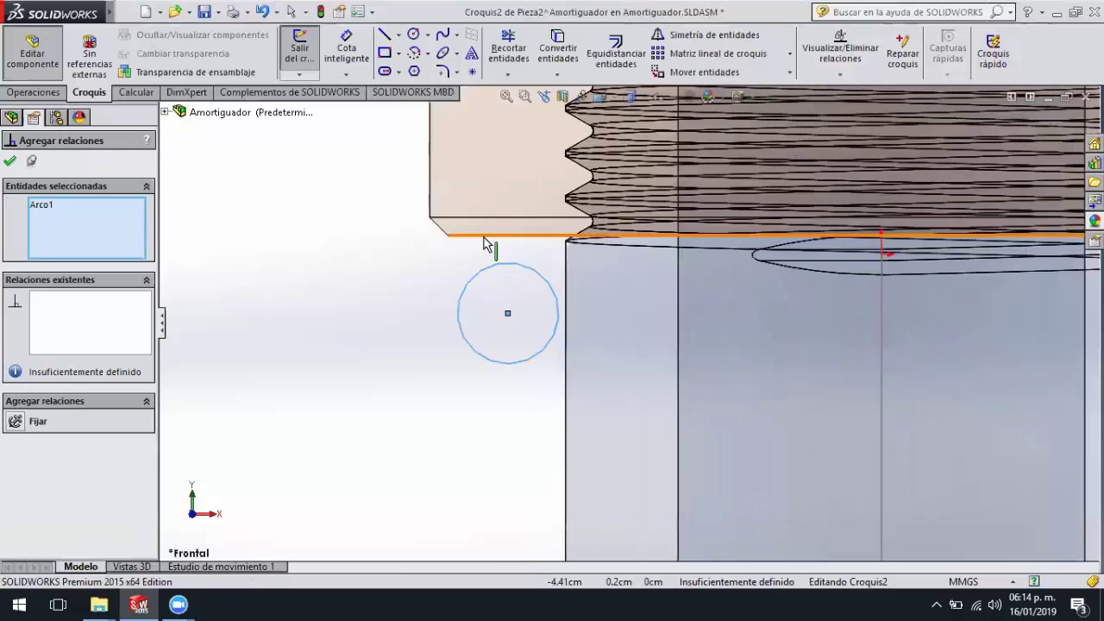
{"action": "left_click", "coordinate": [486, 236]}
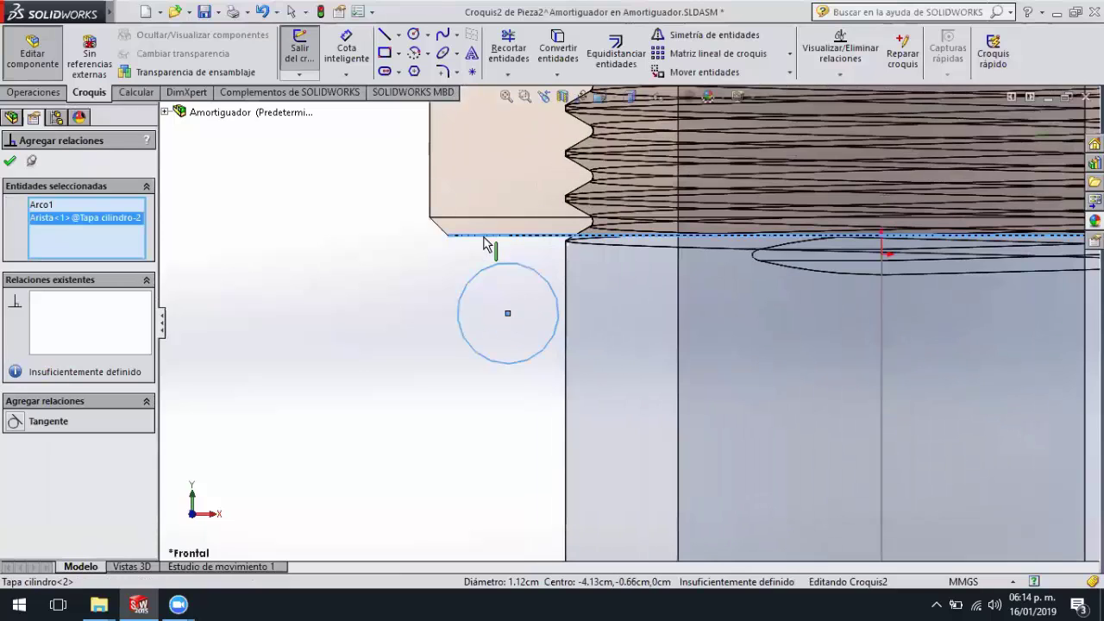
{"action": "left_click", "coordinate": [15, 423]}
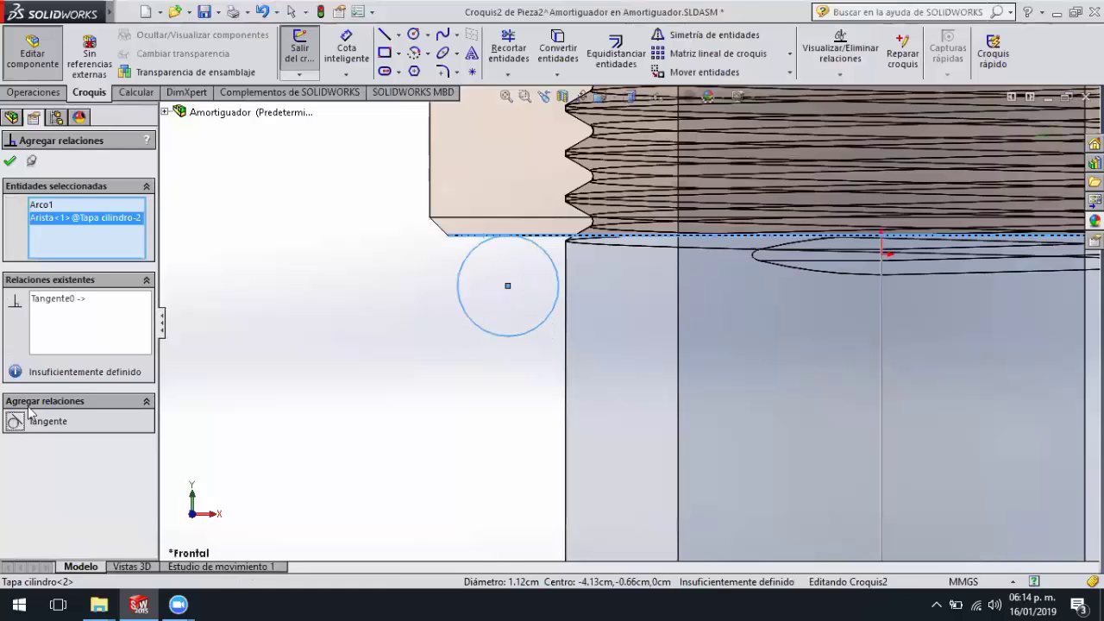
{"action": "left_click", "coordinate": [11, 162]}
- Start Smart Dimension and select the circle
{"action": "scroll", "coordinate": [642, 279], "scroll_direction": "up", "scroll_amount": 3}
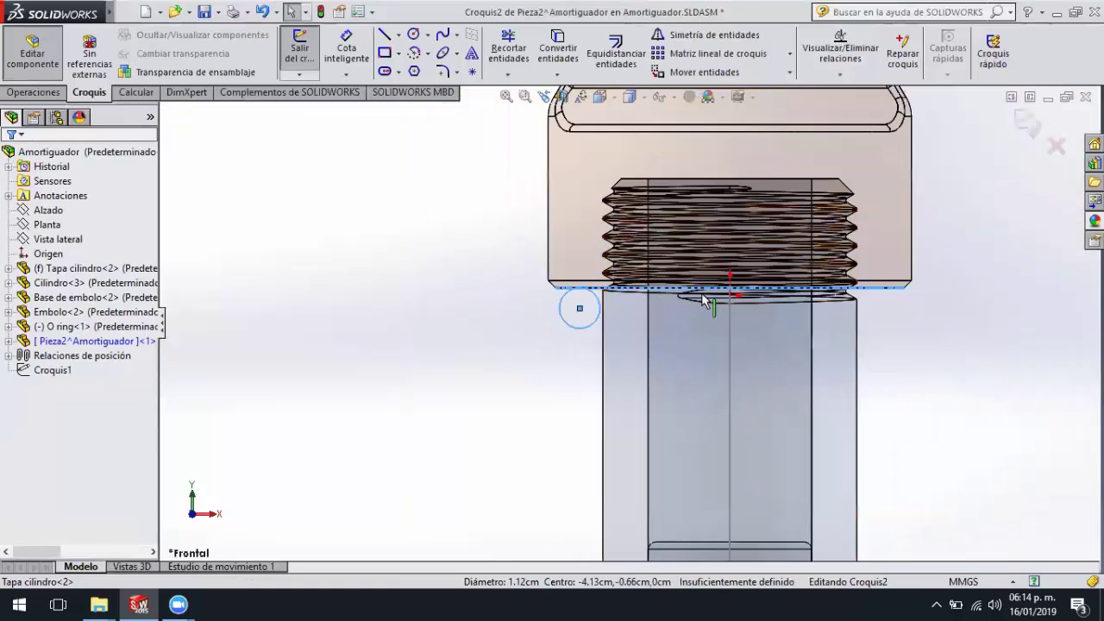
{"action": "scroll", "coordinate": [703, 301], "scroll_direction": "down", "scroll_amount": 2}
{"action": "scroll", "coordinate": [499, 329], "scroll_direction": "down", "scroll_amount": 2}
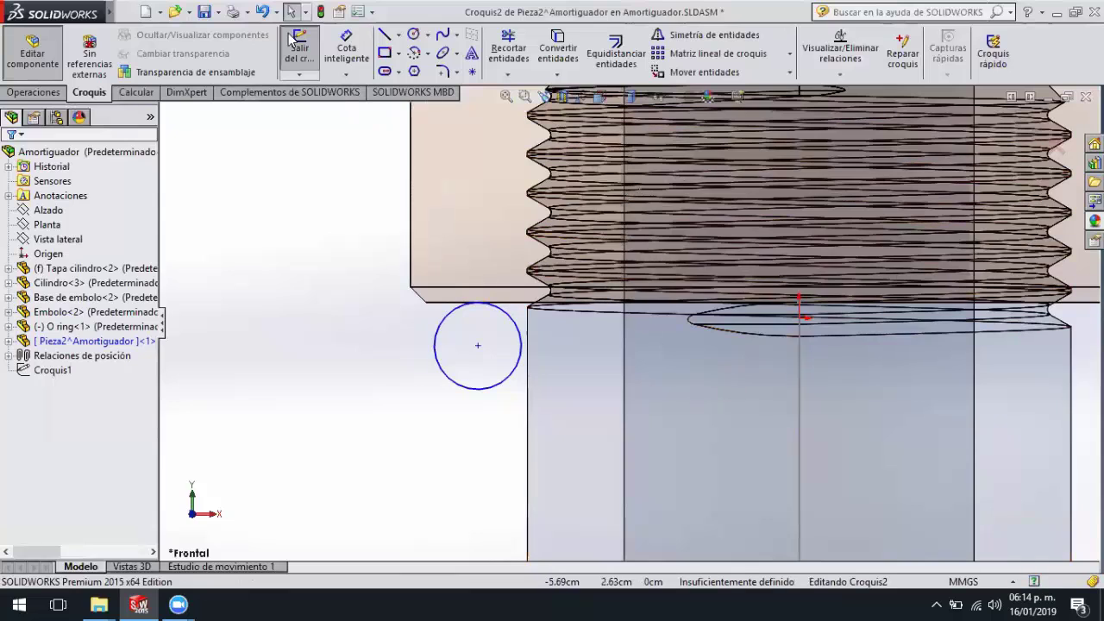
{"action": "left_click", "coordinate": [346, 45]}
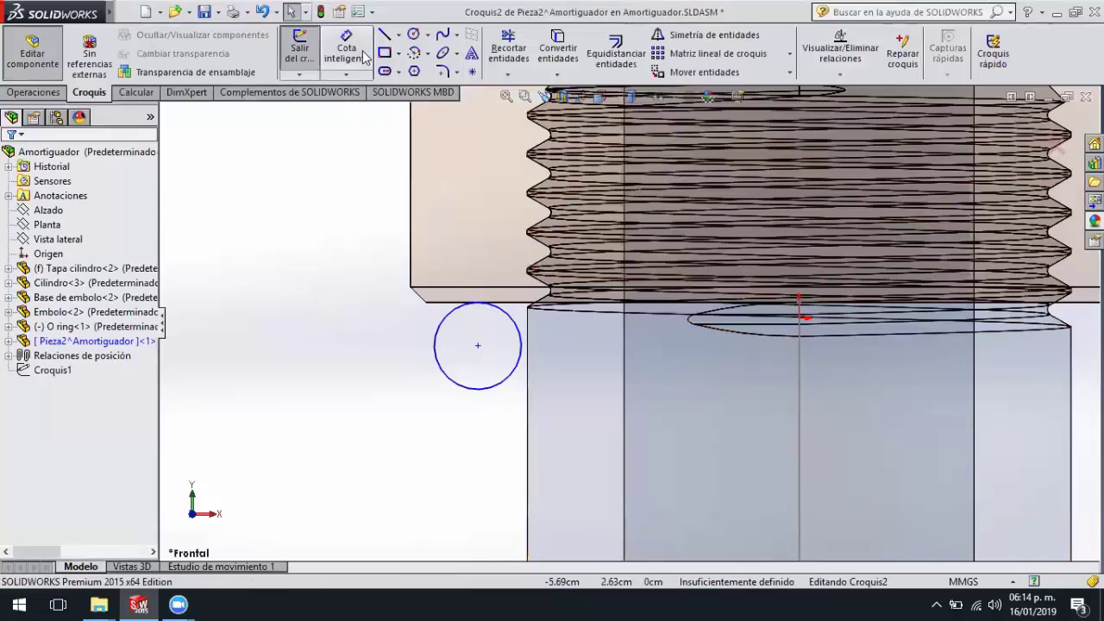
{"action": "left_click", "coordinate": [515, 380]}
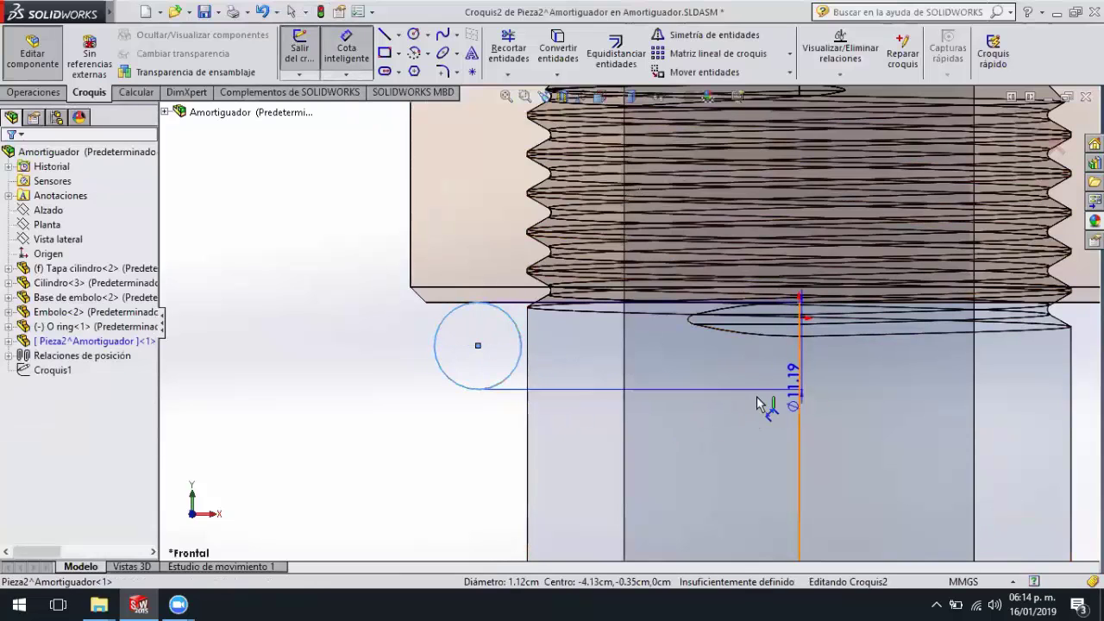
- Dimension the circle 42 from the centreline and give it a diameter of 10
{"action": "left_click", "coordinate": [799, 404]}
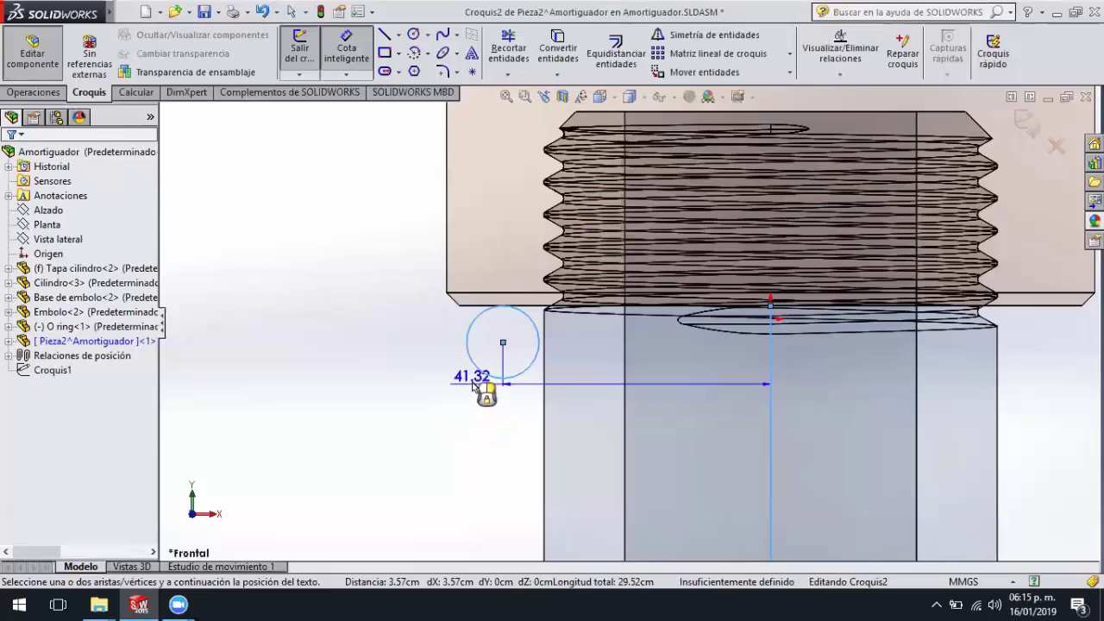
{"action": "left_click", "coordinate": [437, 412]}
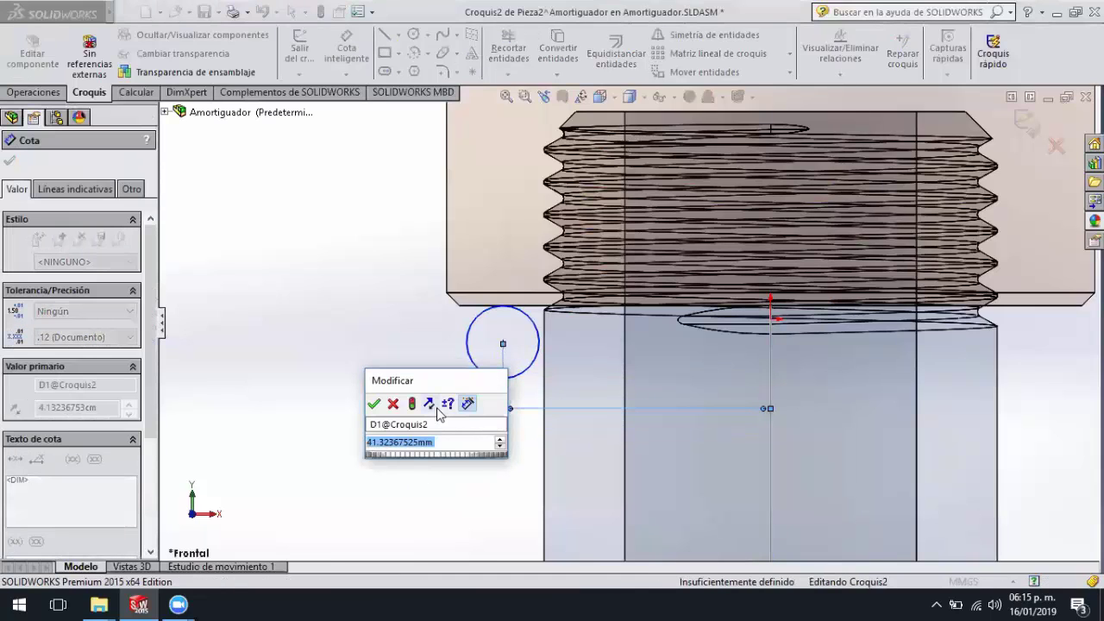
{"action": "type", "text": "42"}
{"action": "key", "text": "Return"}
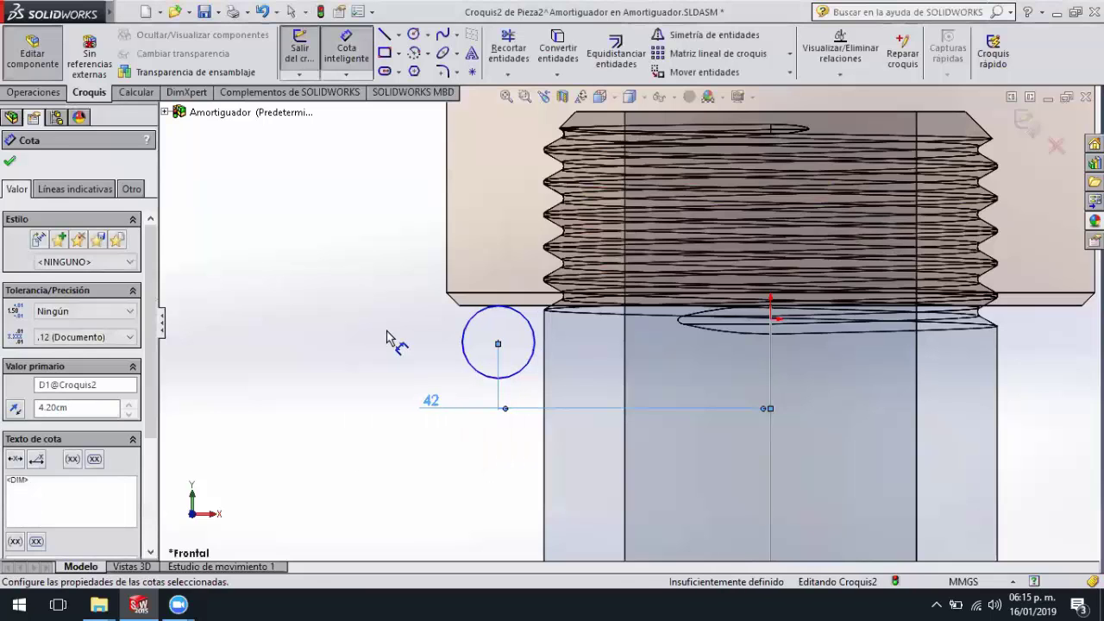
{"action": "left_click", "coordinate": [464, 343]}
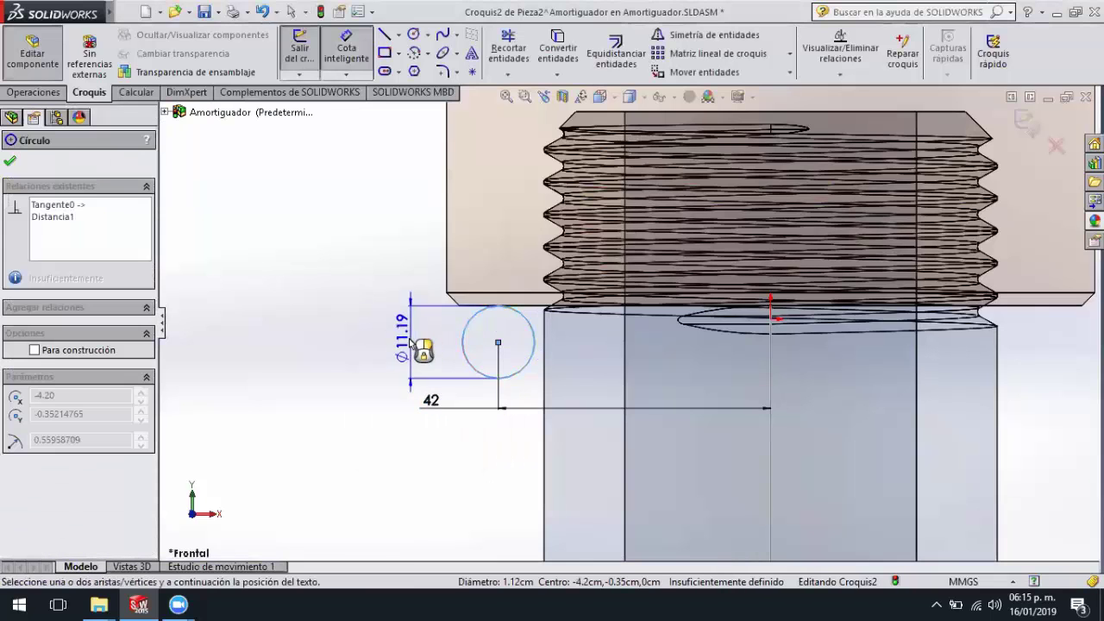
{"action": "left_click", "coordinate": [412, 344]}
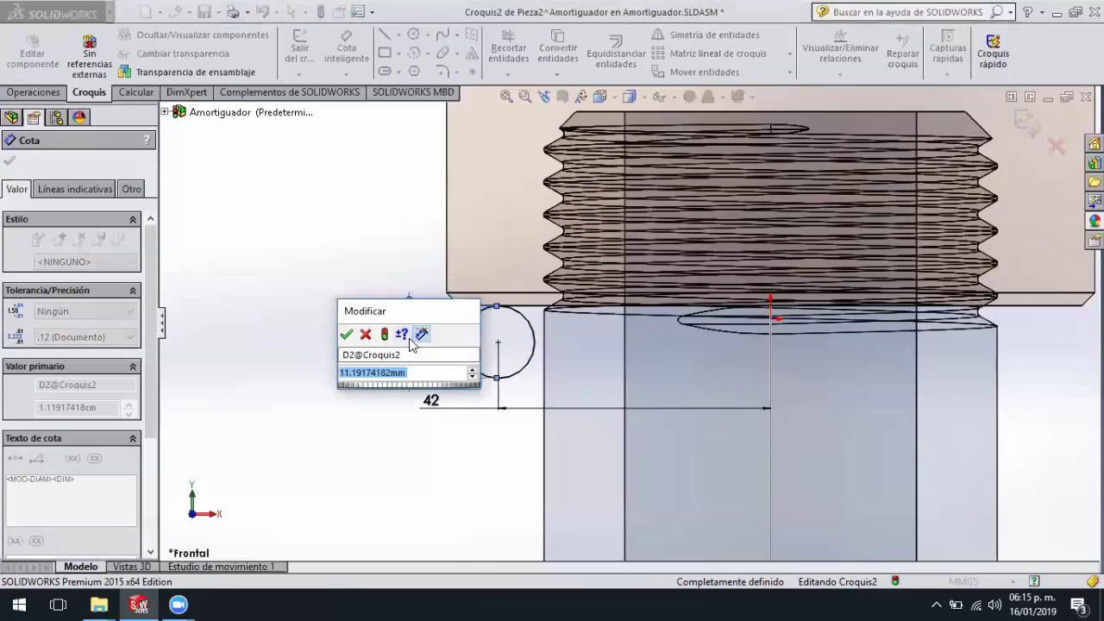
{"action": "type", "text": "10"}
{"action": "key", "text": "Return"}
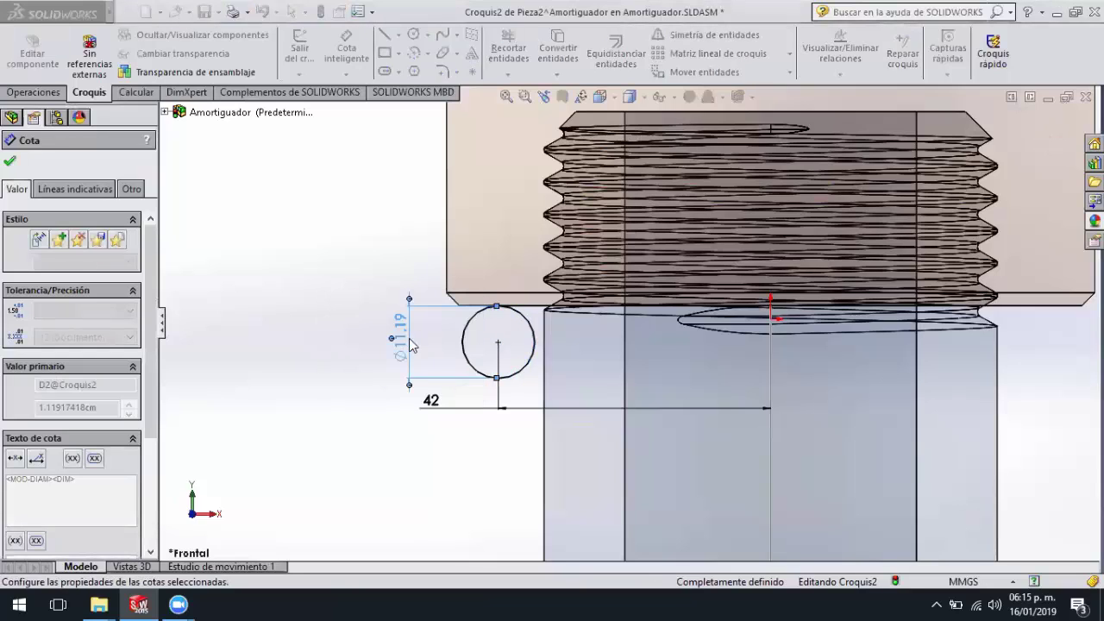
{"action": "left_click", "coordinate": [700, 425]}
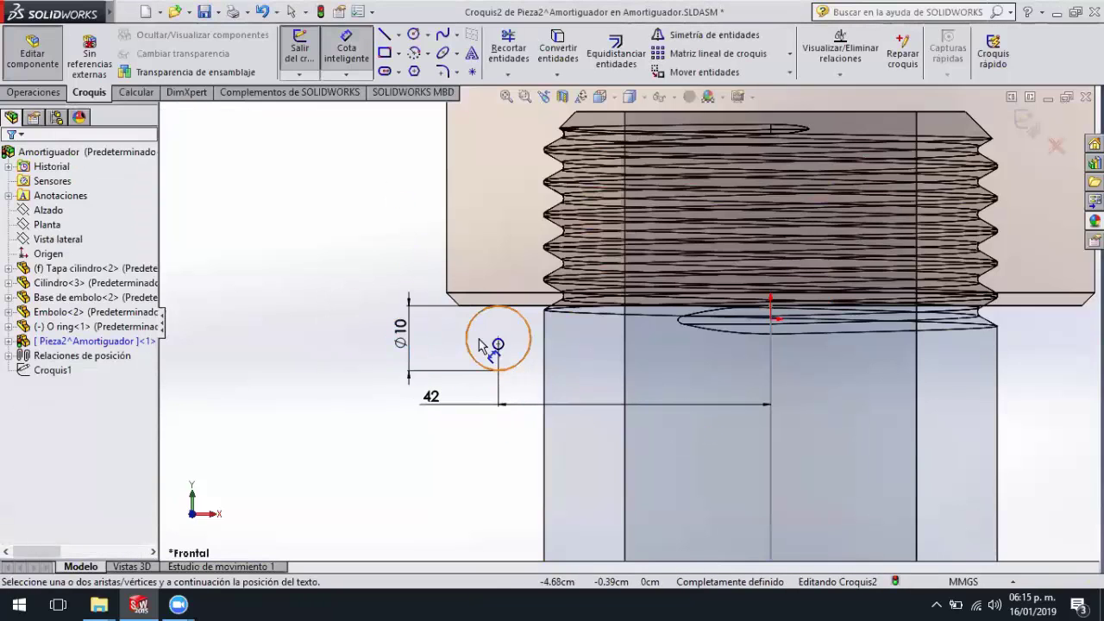
- Zoom out to the damper top and exit the Croquis2 sketch
{"action": "key", "text": "z"}
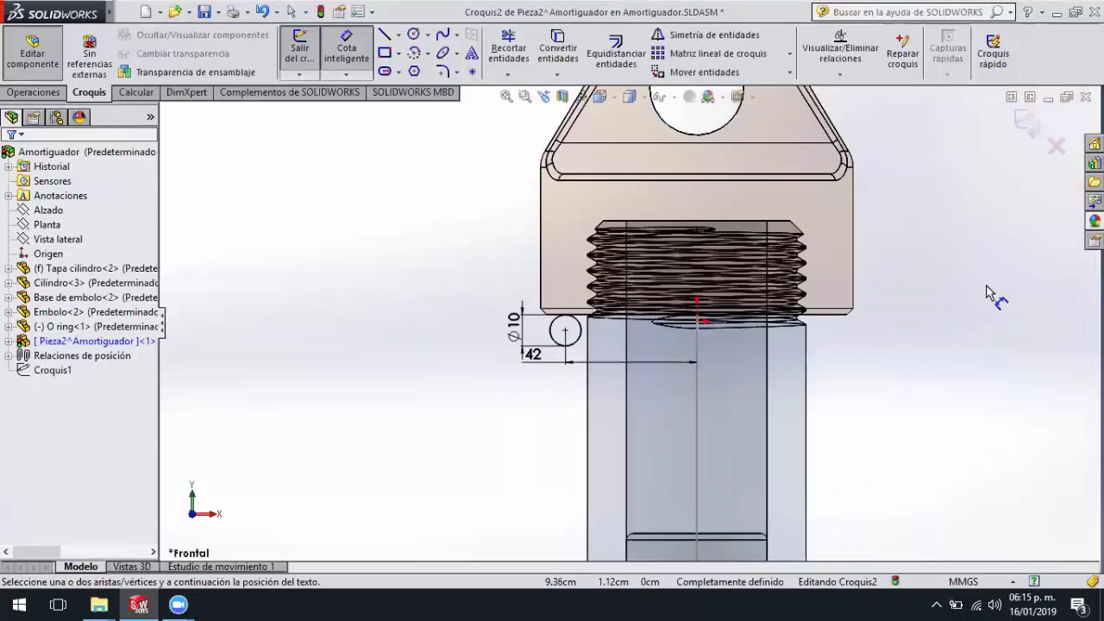
{"action": "key", "text": "z"}
{"action": "key", "text": "z"}
{"action": "key", "text": "z"}
{"action": "key", "text": "z"}
{"action": "left_click", "coordinate": [1026, 124]}
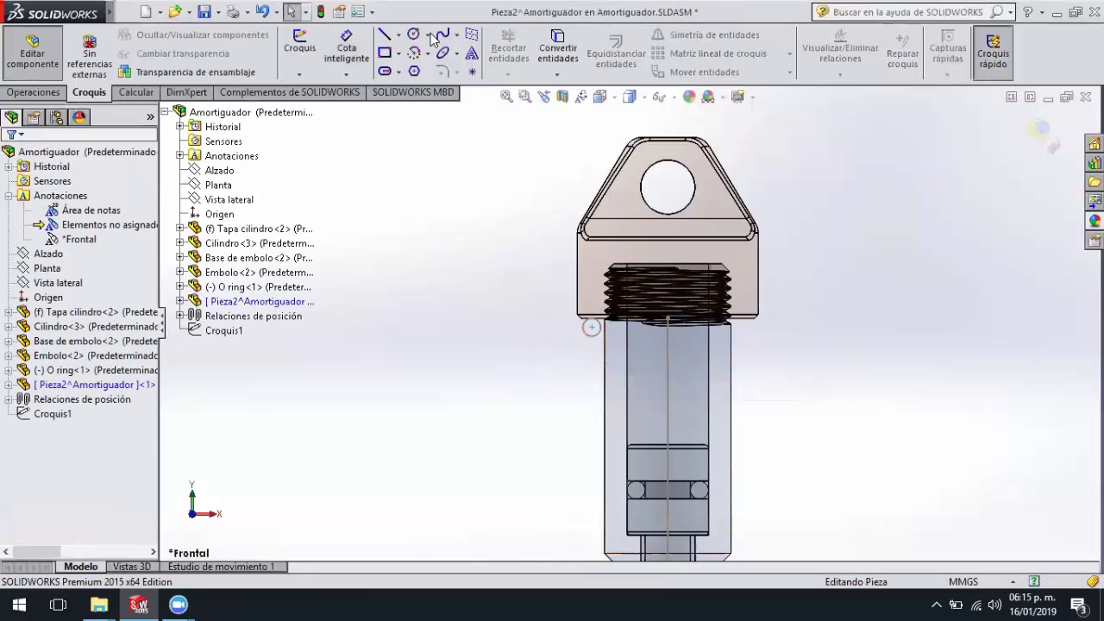
- Set up a Swept Boss/Base with Croquis2 as profile and Croquis1 as path
{"action": "left_click", "coordinate": [44, 93]}
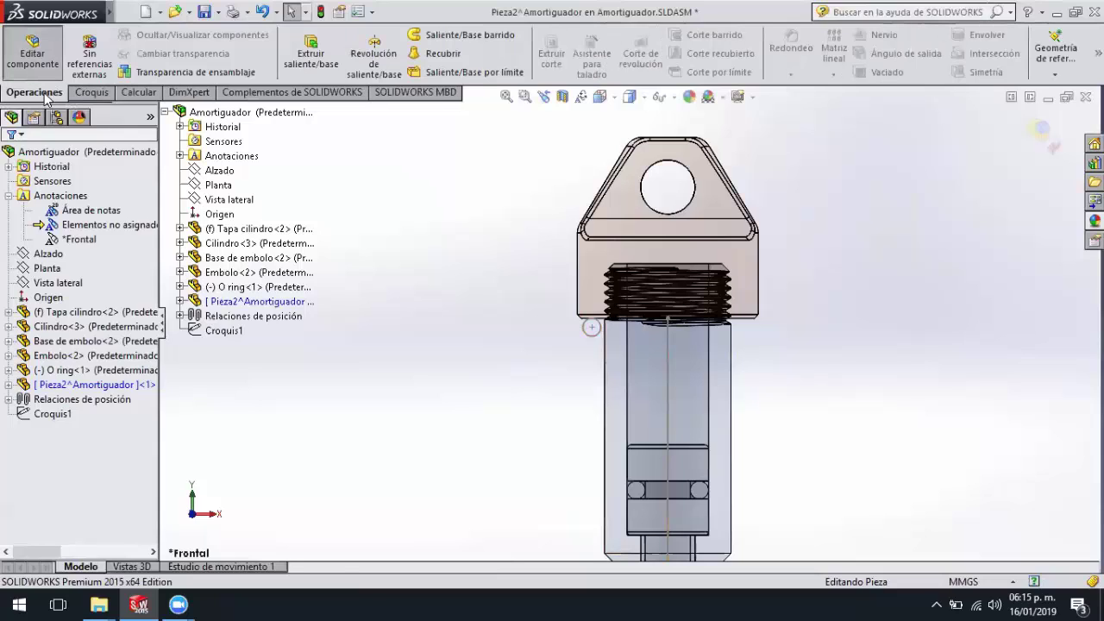
{"action": "left_click", "coordinate": [479, 39]}
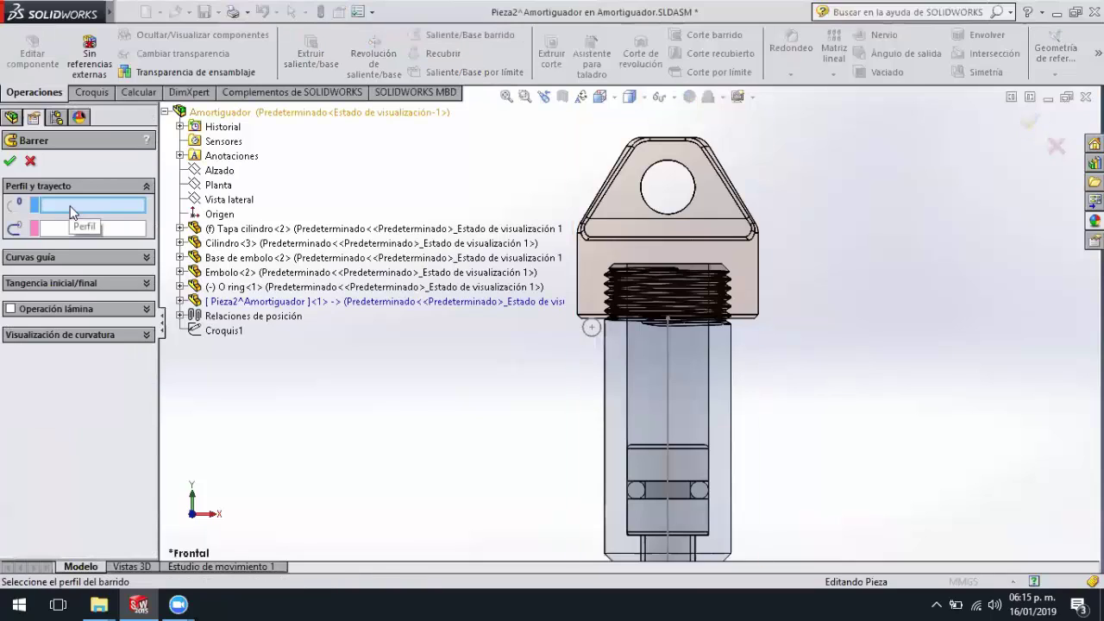
{"action": "left_click", "coordinate": [594, 340]}
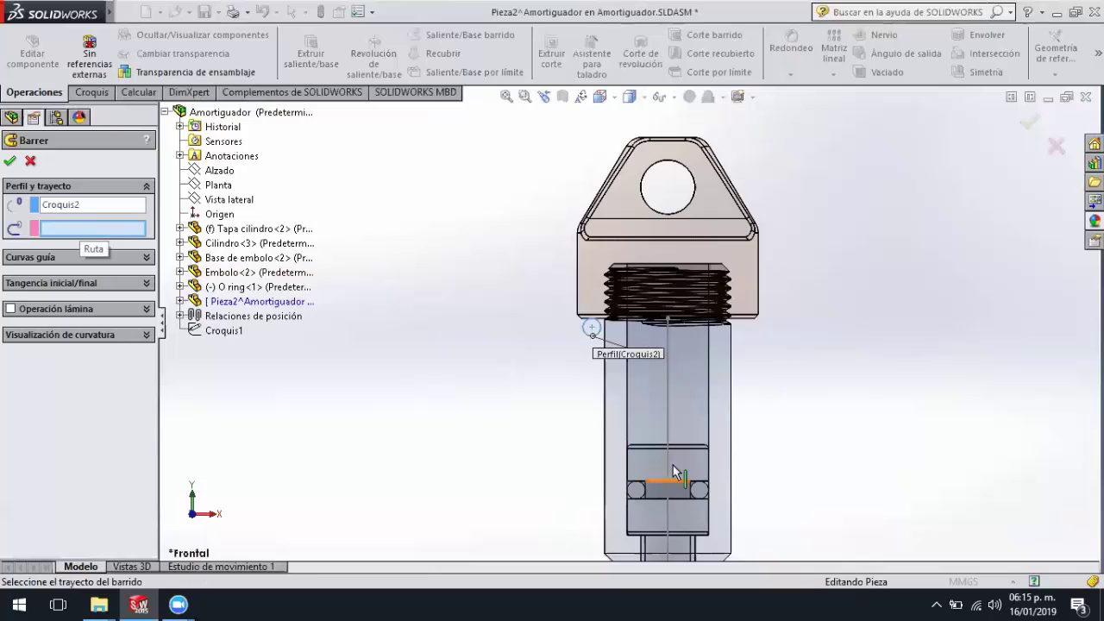
{"action": "left_click", "coordinate": [675, 354]}
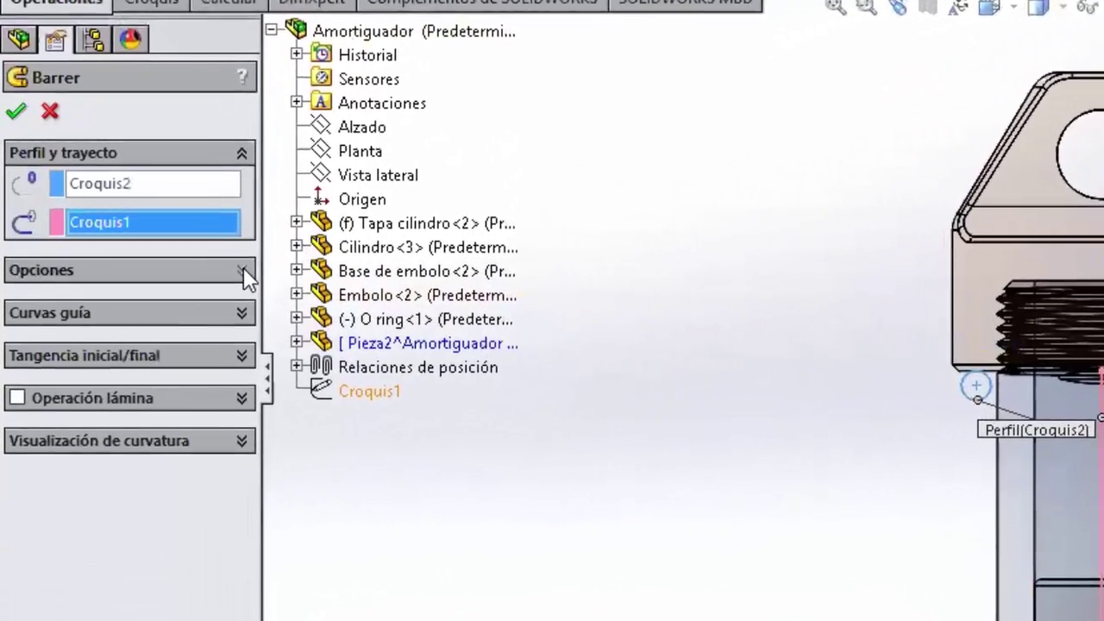
- Twist the sweep along the path by 7.00 turns and accept the spring
{"action": "left_click", "coordinate": [144, 258]}
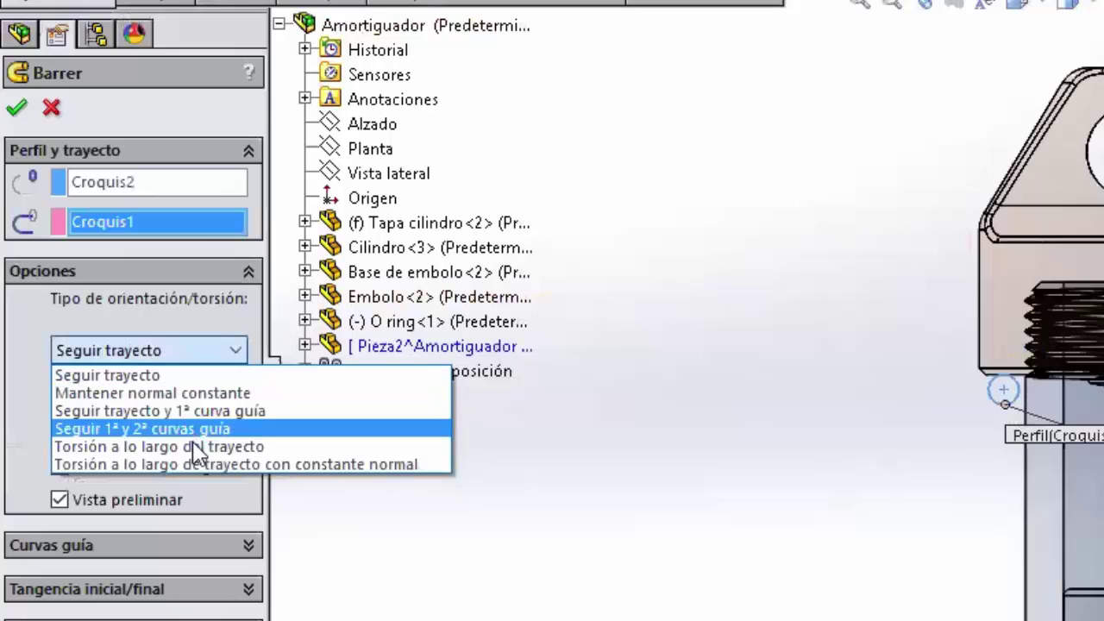
{"action": "left_click", "coordinate": [198, 447]}
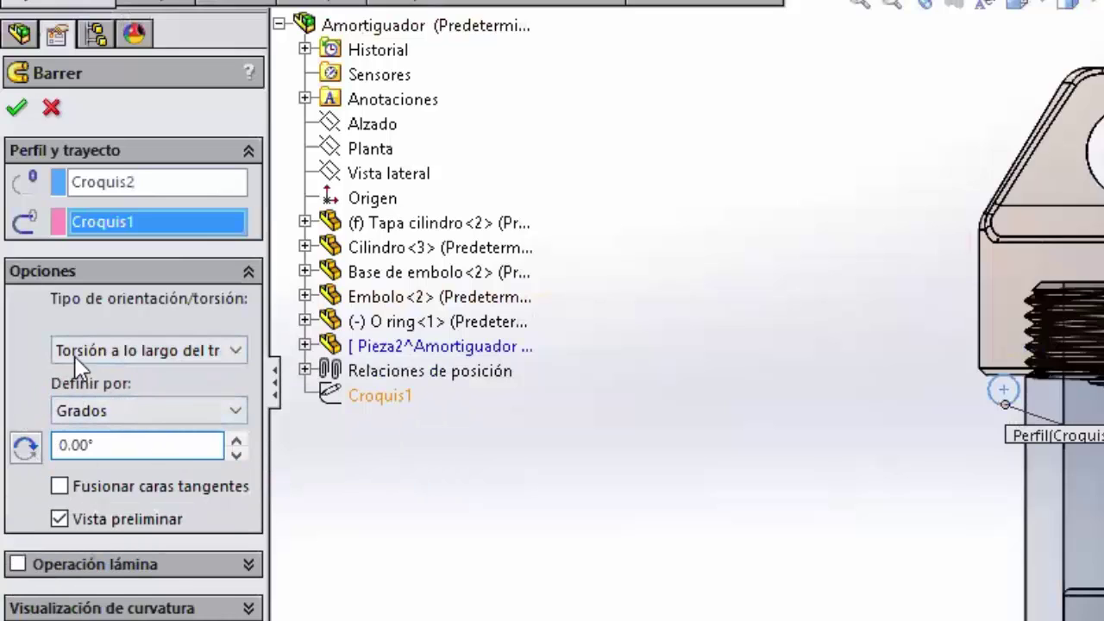
{"action": "left_click", "coordinate": [241, 405]}
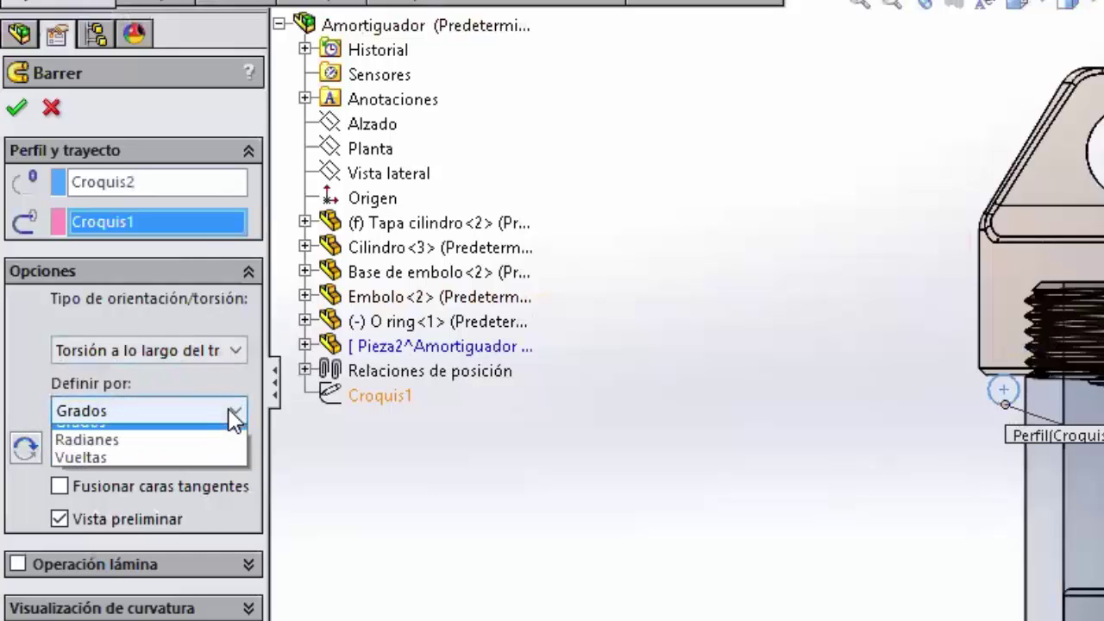
{"action": "left_click", "coordinate": [112, 471]}
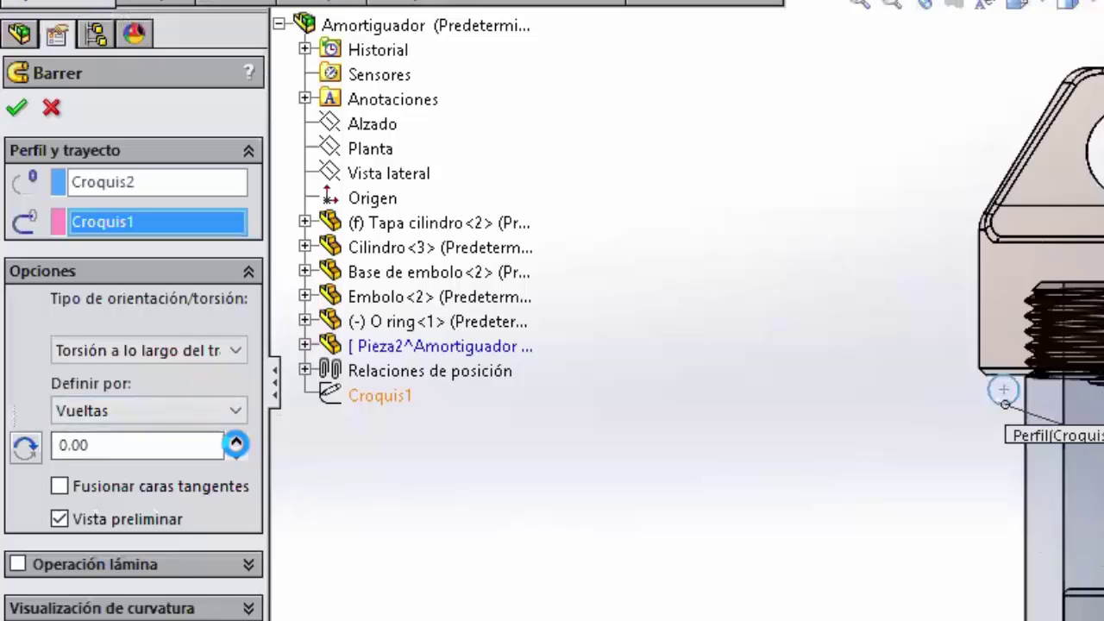
{"action": "left_click", "coordinate": [235, 444]}
{"action": "left_click", "coordinate": [235, 444]}
{"action": "left_click", "coordinate": [235, 444]}
{"action": "left_click", "coordinate": [236, 445]}
{"action": "left_click", "coordinate": [235, 445]}
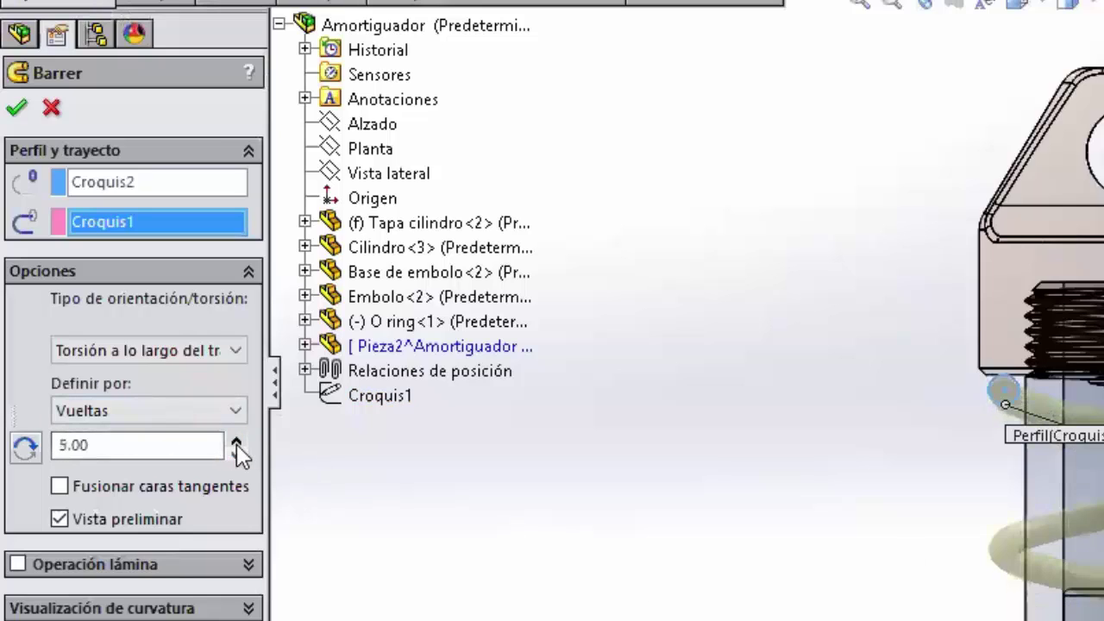
{"action": "left_click", "coordinate": [235, 445]}
{"action": "left_click", "coordinate": [236, 445]}
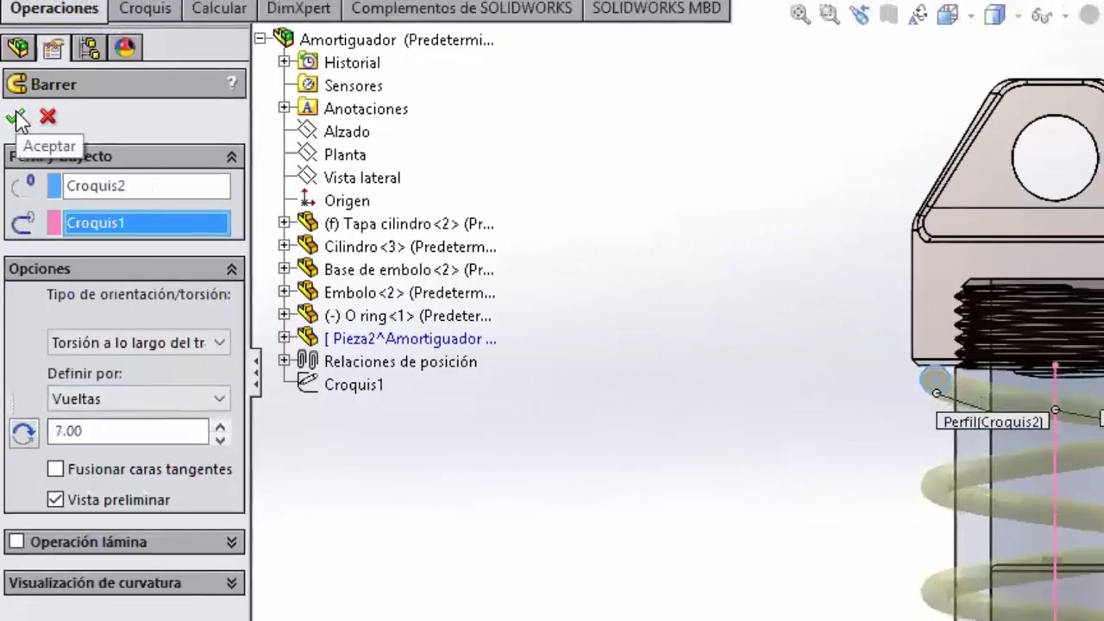
{"action": "left_click", "coordinate": [17, 117]}
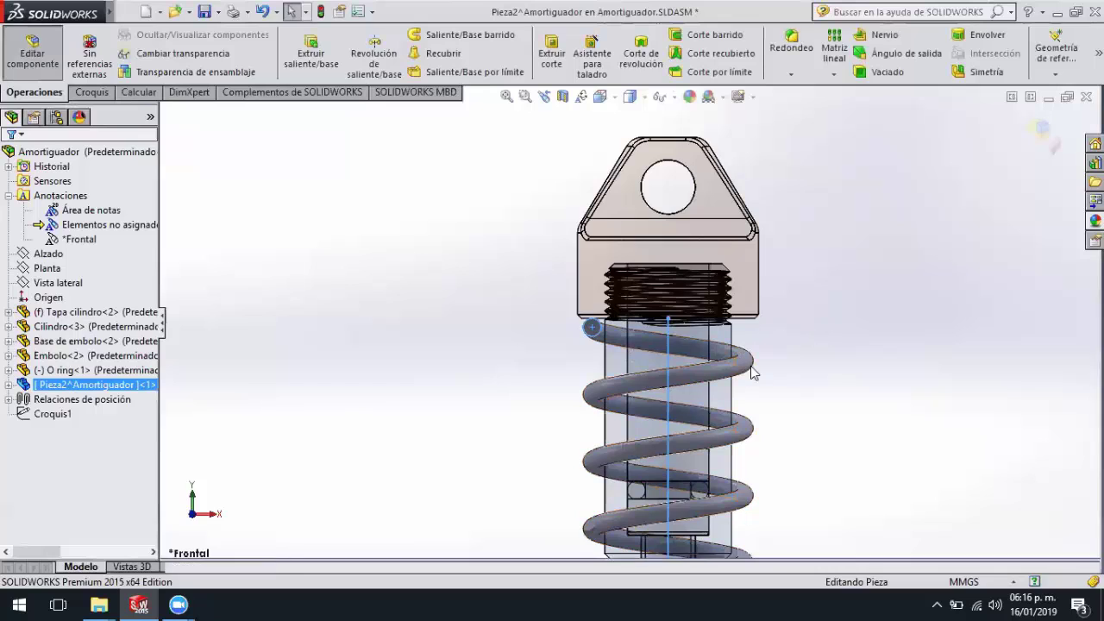
- Orbit, zoom and re-centre the view of the spring part being edited
{"action": "scroll", "coordinate": [753, 373], "scroll_direction": "up", "scroll_amount": 3}
{"action": "scroll", "coordinate": [670, 385], "scroll_direction": "up", "scroll_amount": 1}
{"action": "scroll", "coordinate": [664, 390], "scroll_direction": "down", "scroll_amount": 5}
{"action": "mouse_move", "coordinate": [660, 392]}
{"action": "middle_mouse_down"}
{"action": "mouse_move", "coordinate": [676, 344]}
{"action": "mouse_move", "coordinate": [726, 377]}
{"action": "middle_mouse_up"}
{"action": "scroll", "coordinate": [726, 377], "scroll_direction": "up", "scroll_amount": 2}
{"action": "scroll", "coordinate": [675, 301], "scroll_direction": "down", "scroll_amount": 3}
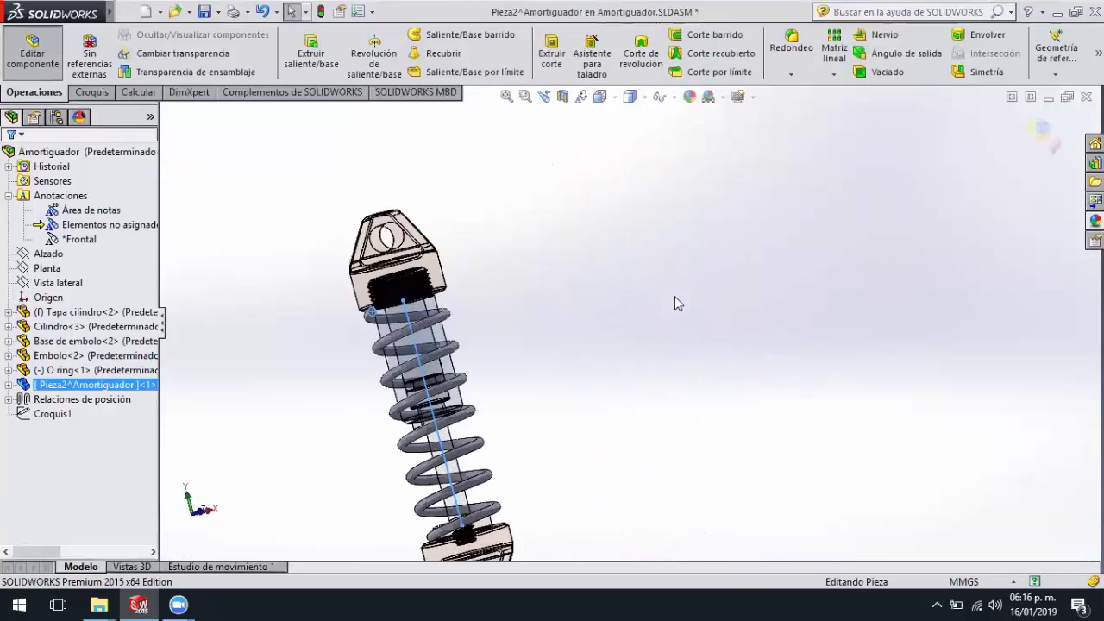
{"action": "left_click", "coordinate": [1046, 129]}
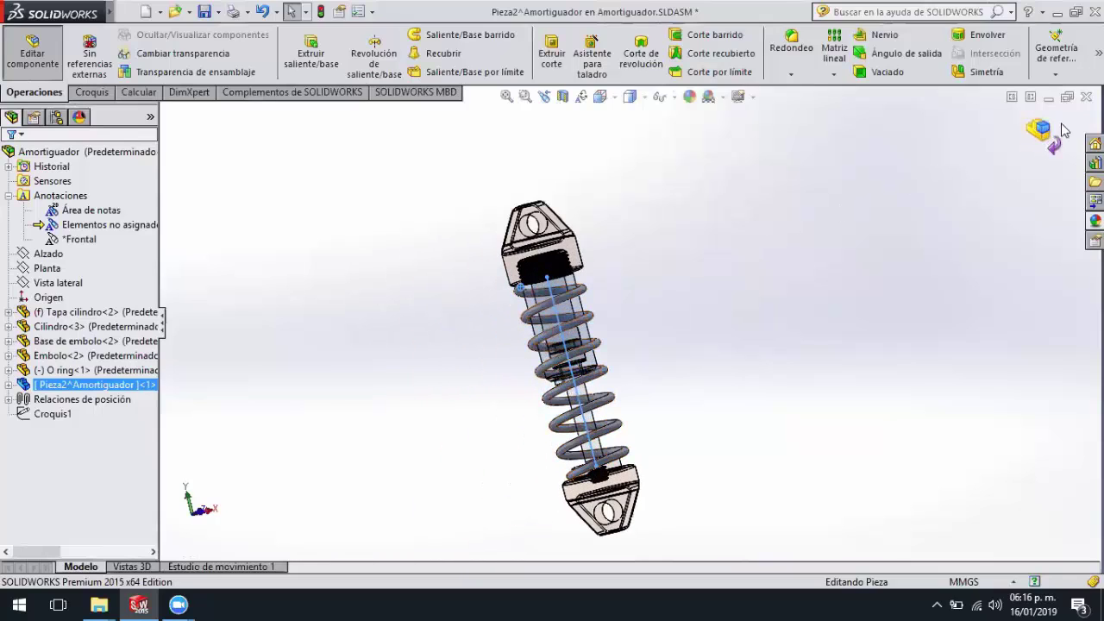
- Exit spring editing and inspect the assembly, selecting then clearing the lower end face
{"action": "left_click", "coordinate": [1043, 130]}
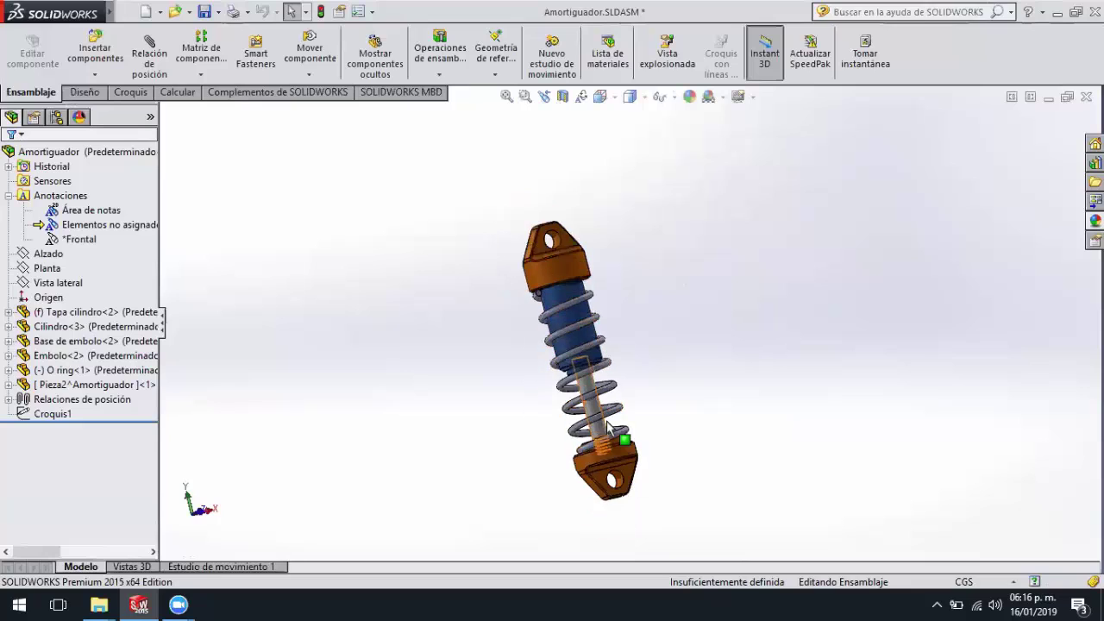
{"action": "scroll", "coordinate": [604, 295], "scroll_direction": "down", "scroll_amount": 2}
{"action": "middle_click_drag", "start_coordinate": [648, 272], "coordinate": [662, 302]}
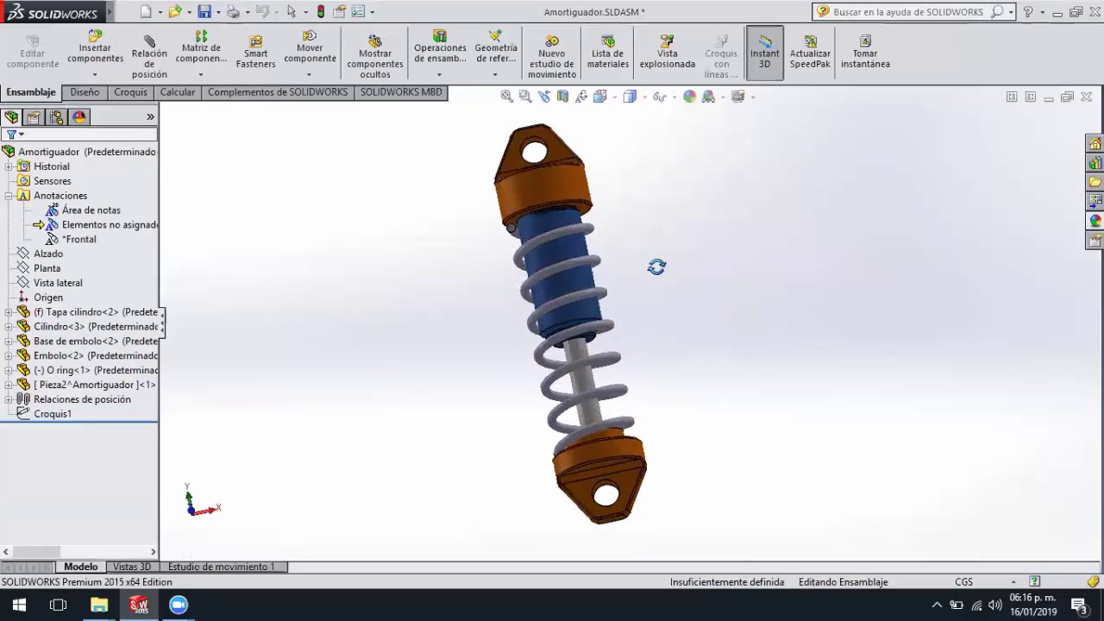
{"action": "left_click", "coordinate": [657, 499]}
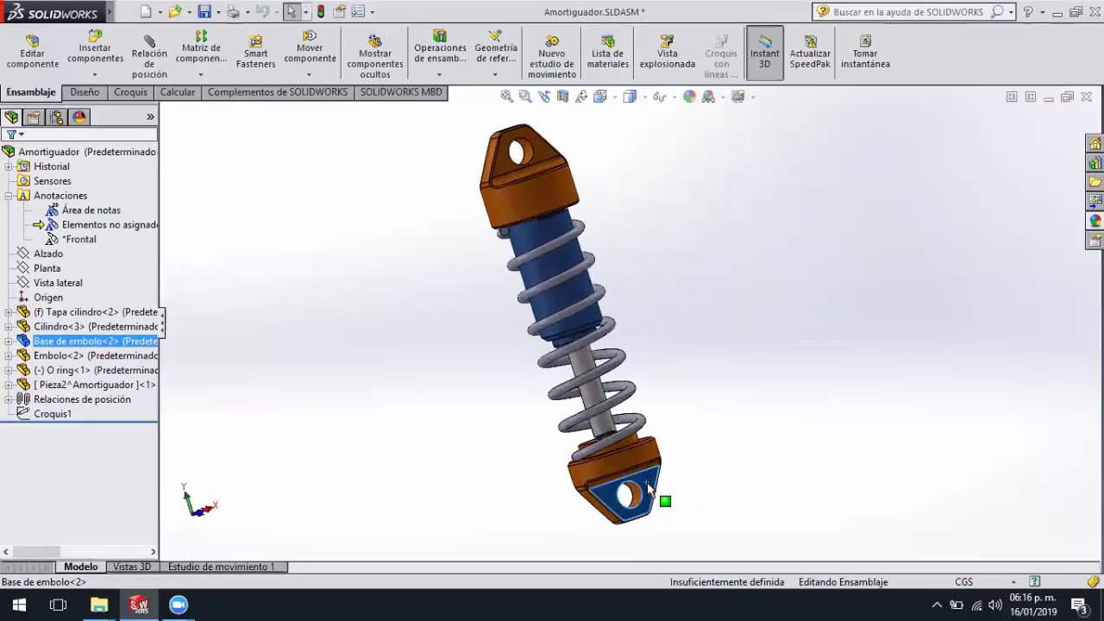
{"action": "left_click", "coordinate": [678, 310]}
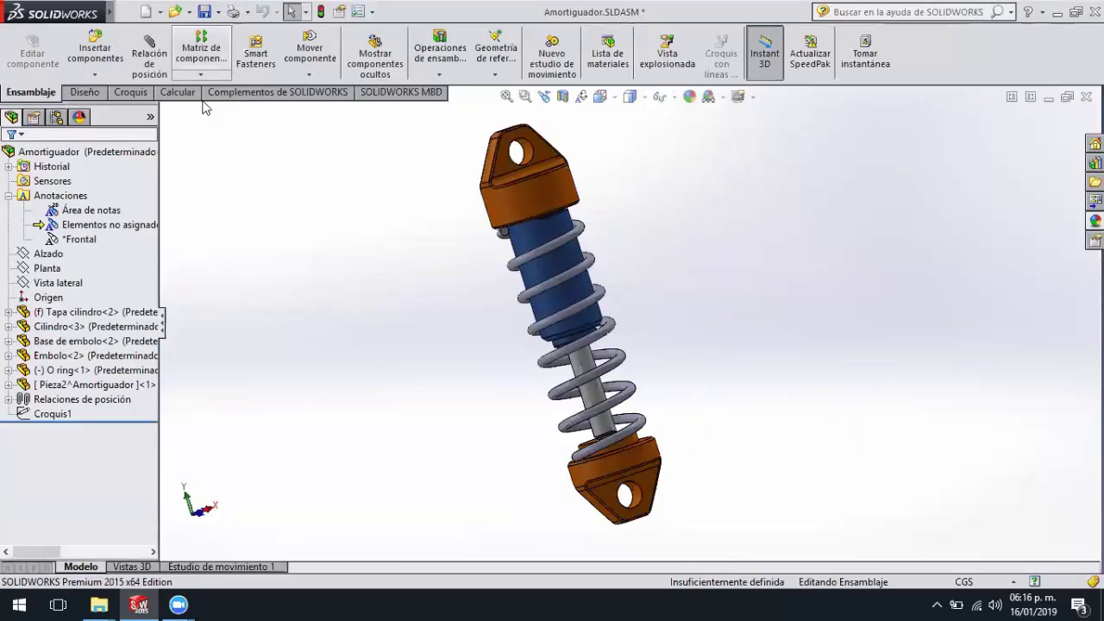
- Display the assembly in Perspective from the view settings
{"action": "left_click", "coordinate": [756, 97]}
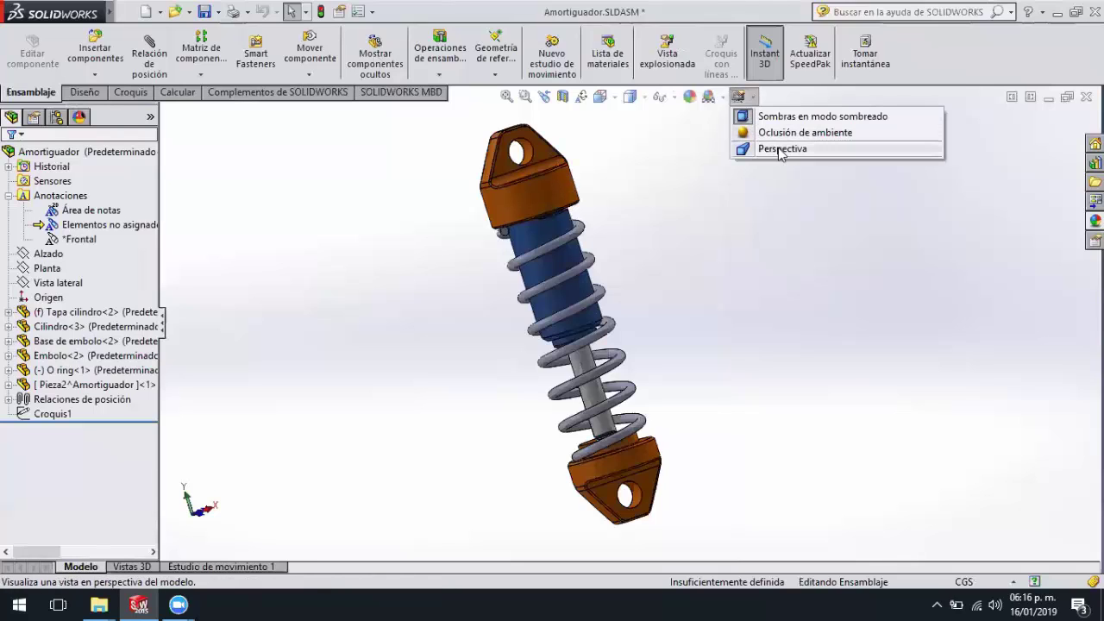
{"action": "left_click", "coordinate": [785, 148]}
{"action": "scroll", "coordinate": [616, 363], "scroll_direction": "down", "scroll_amount": 1}
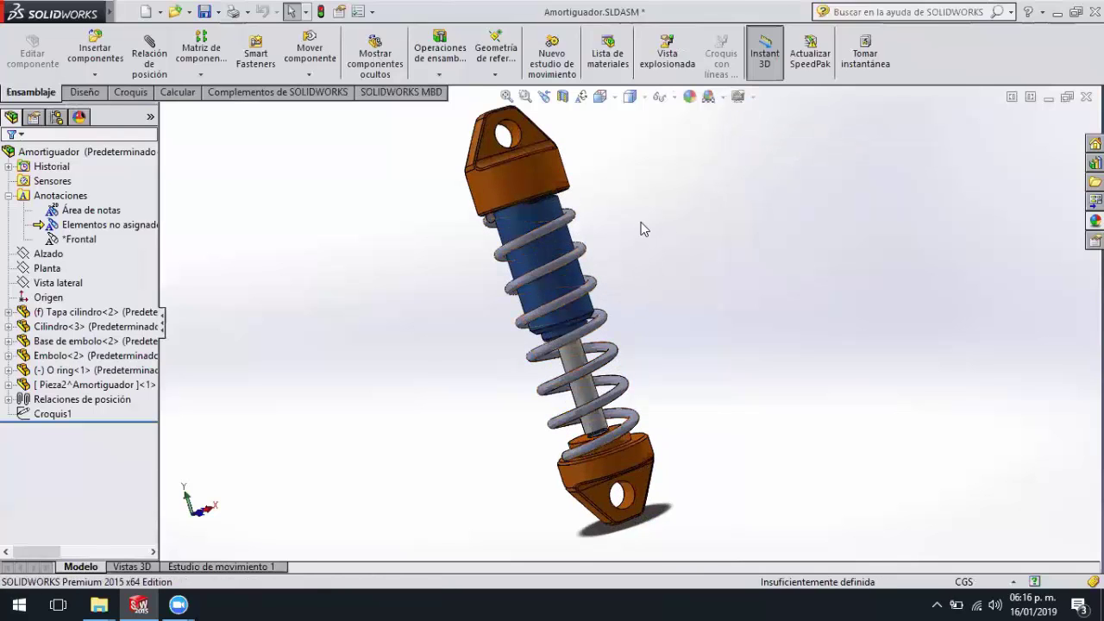
- Enable the PhotoView 360 add-in from SOLIDWORKS Add-Ins
{"action": "scroll", "coordinate": [641, 229], "scroll_direction": "up", "scroll_amount": 1}
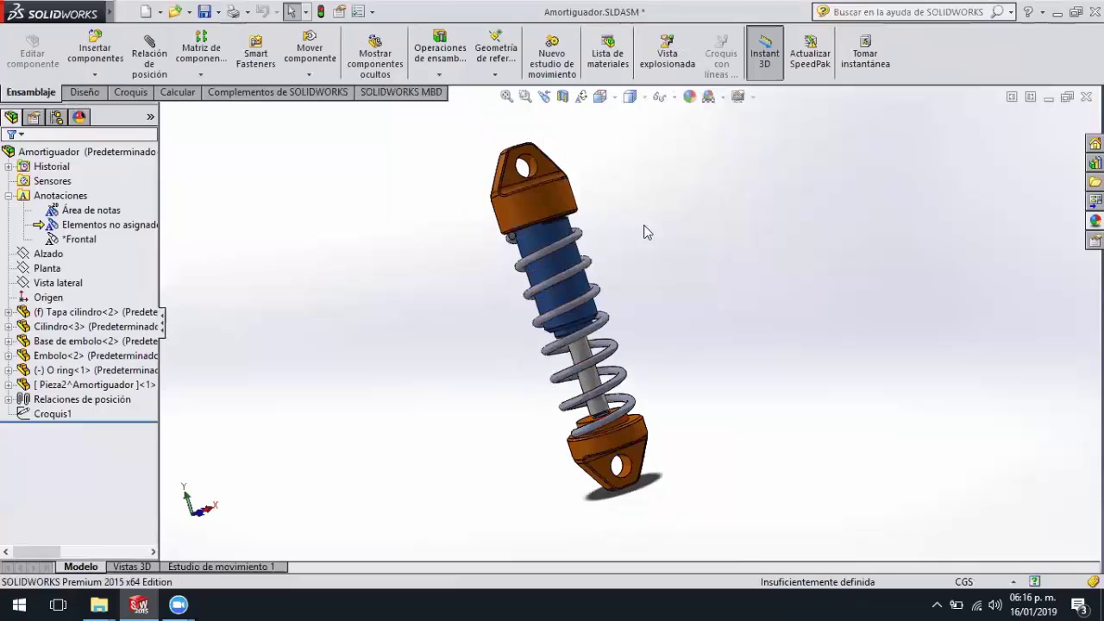
{"action": "left_click", "coordinate": [261, 95]}
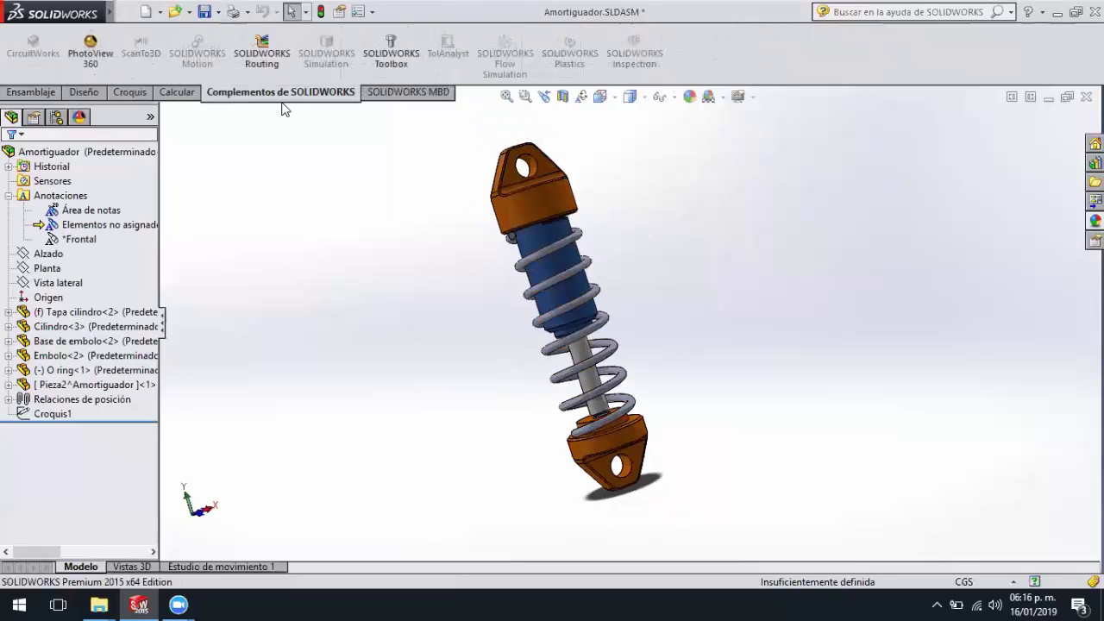
{"action": "left_click", "coordinate": [87, 59]}
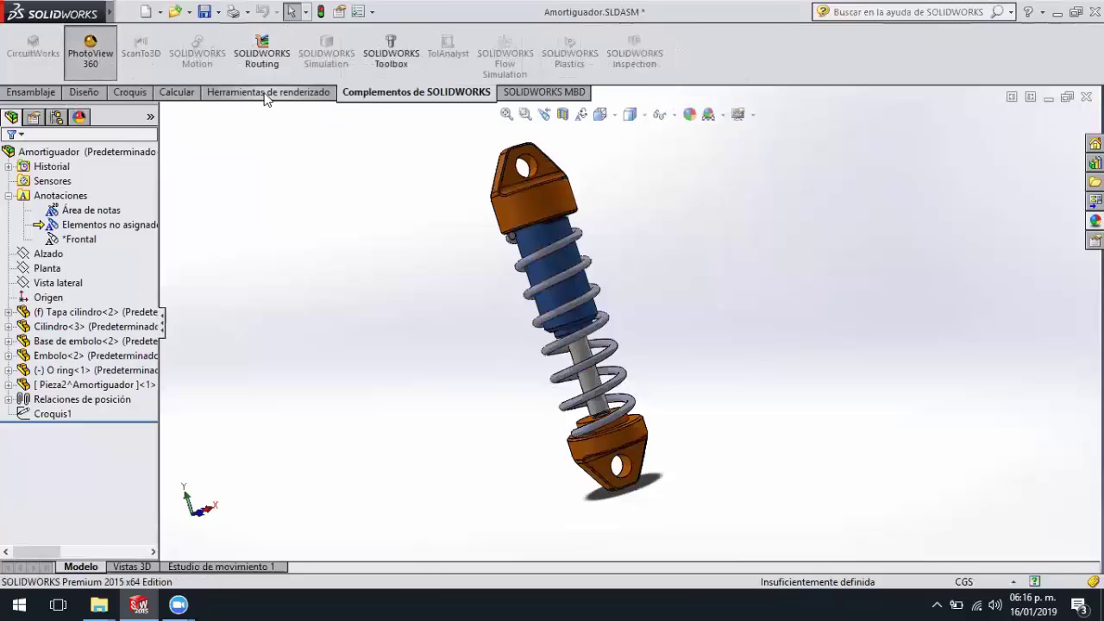
- Accept PhotoView 360 options (720x540 JPEG output) and start the Final Render
{"action": "left_click", "coordinate": [269, 92]}
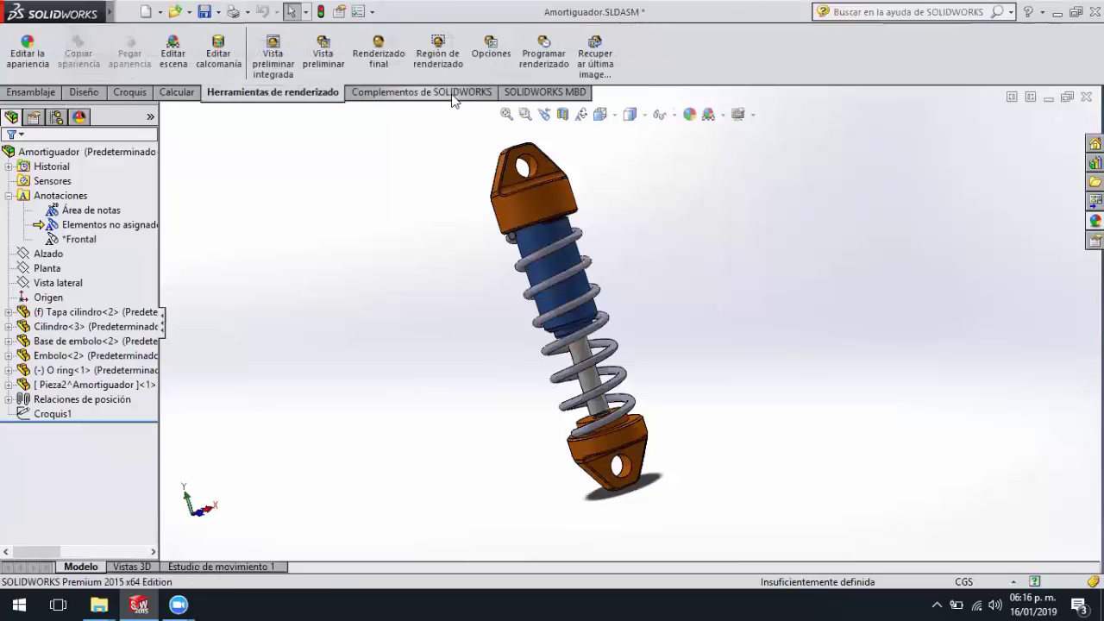
{"action": "left_click", "coordinate": [503, 56]}
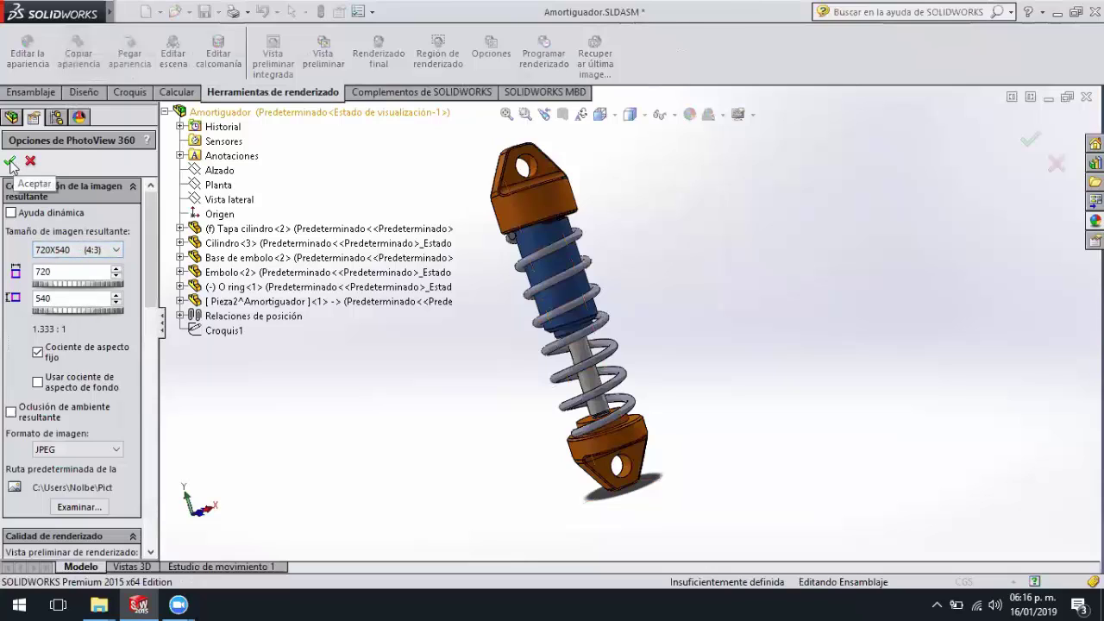
{"action": "left_click", "coordinate": [10, 162]}
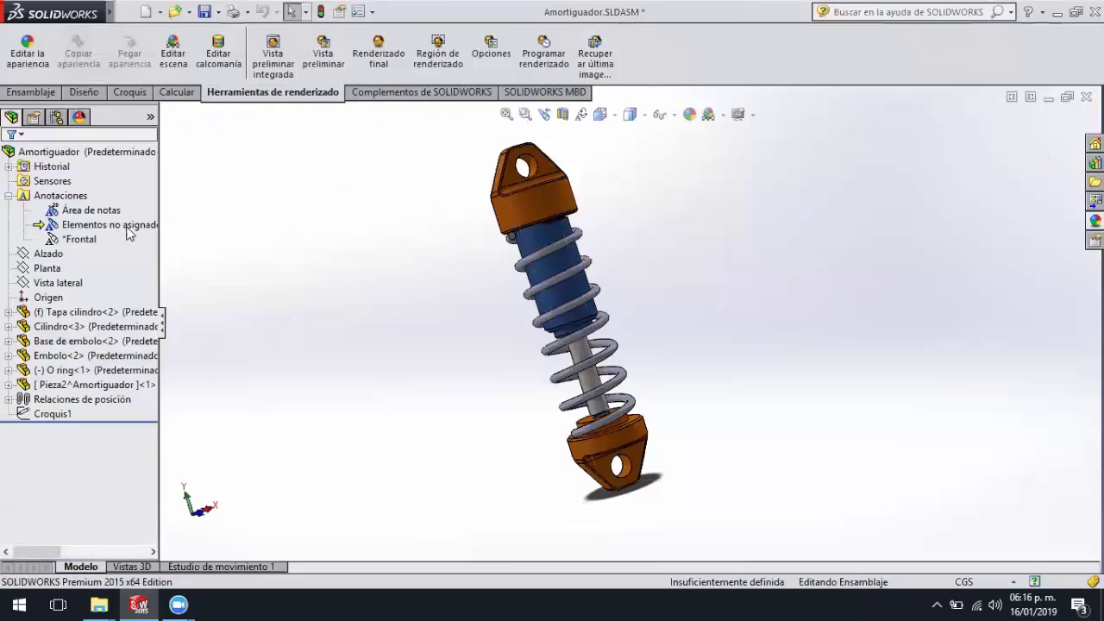
{"action": "left_click", "coordinate": [385, 48]}
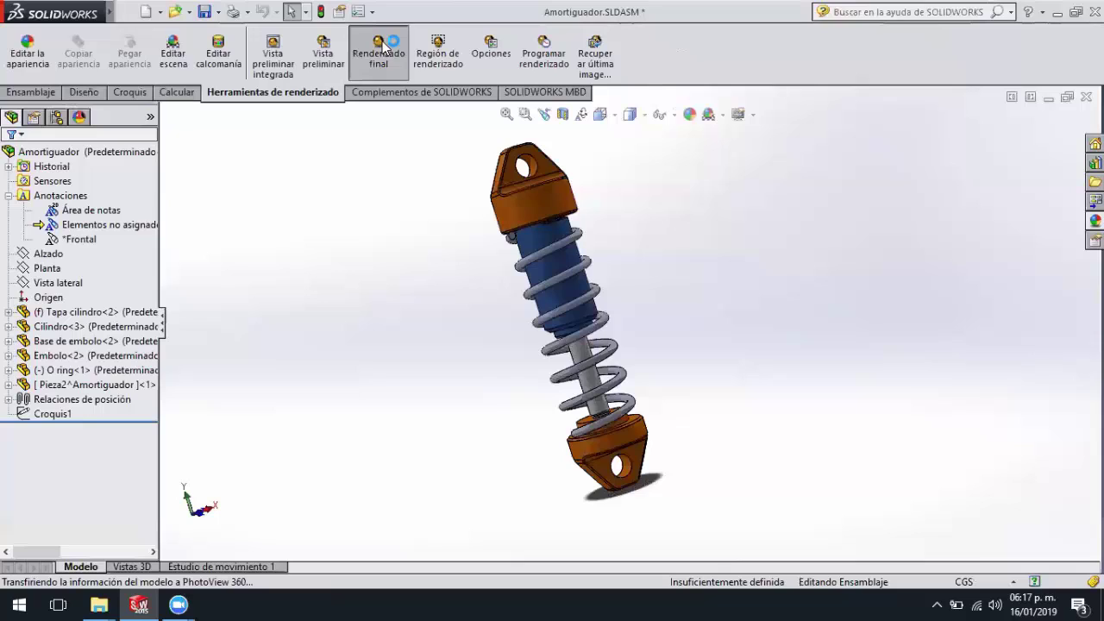